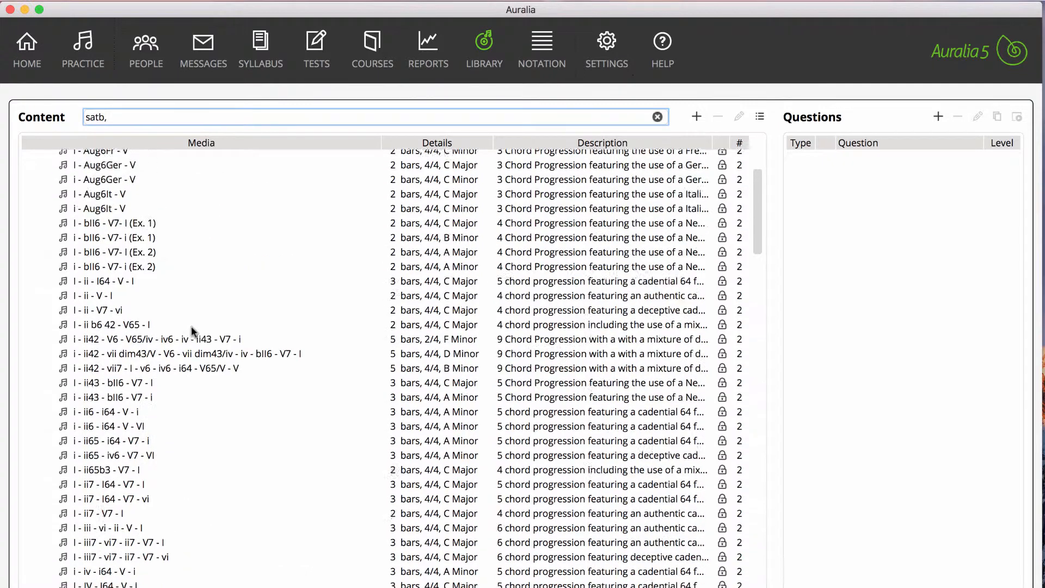
Step: View the notation of the "Opening 4 bars" extract from Bach's 224 Das walt Gott Vater und Gott Sohn
click(158, 262)
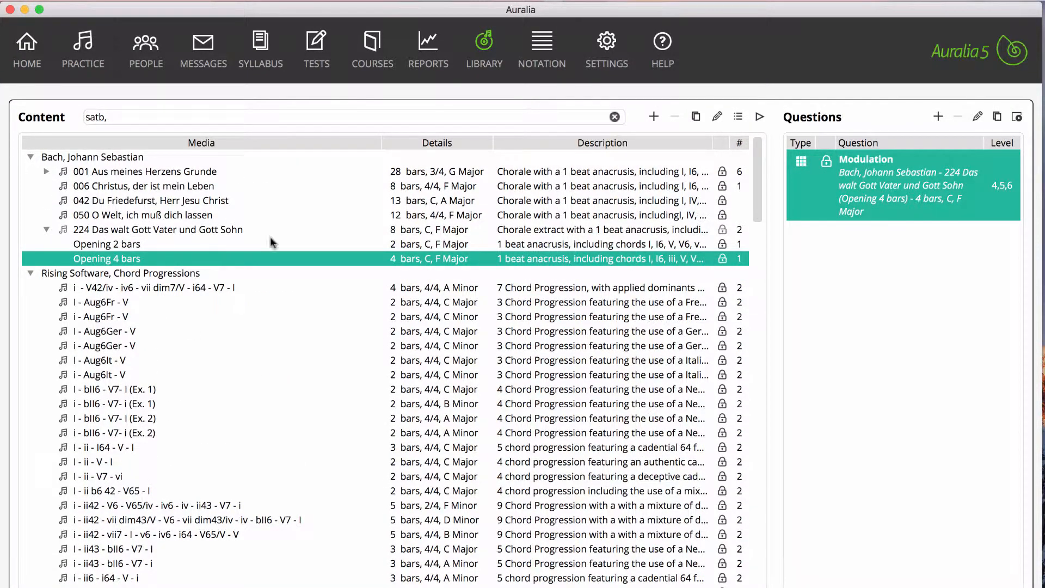
click(717, 115)
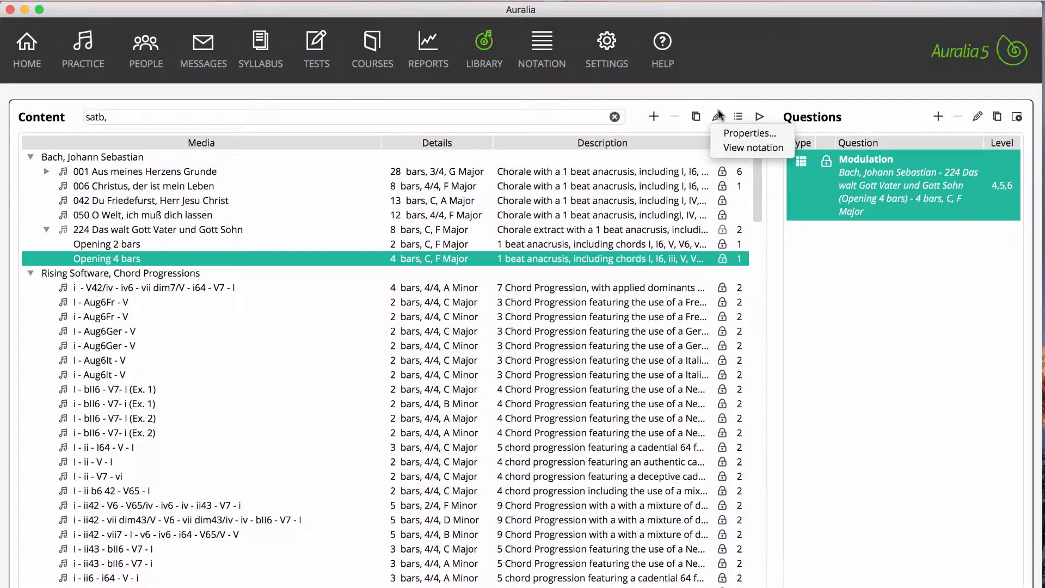
click(723, 148)
scroll(290, 498, down, 3)
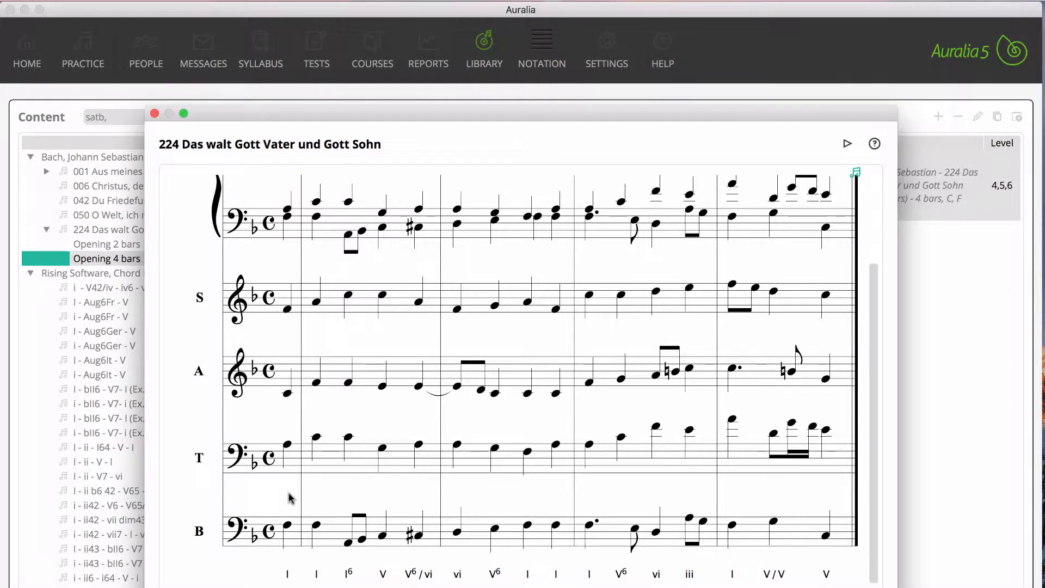
click(155, 113)
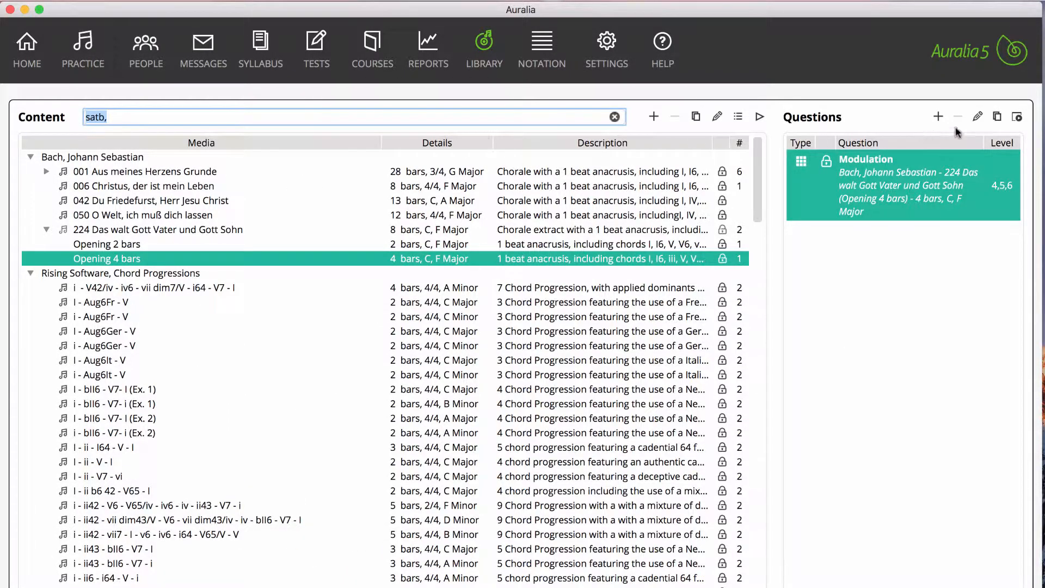
Step: Create a new notation question named "2 pt dictation" with the instructions "Transcribe both parts"
click(938, 118)
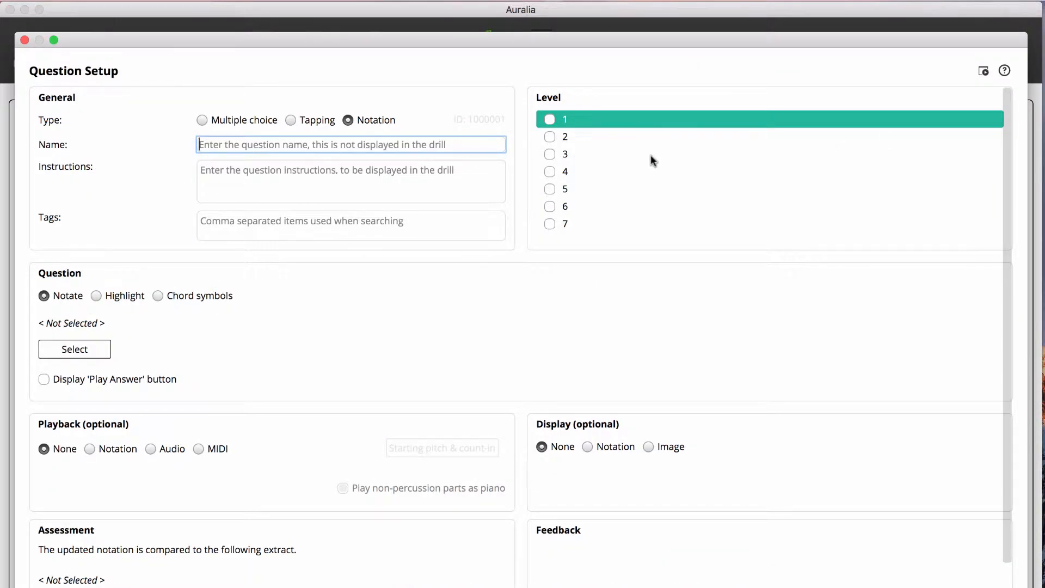
text(2 pt dictation)
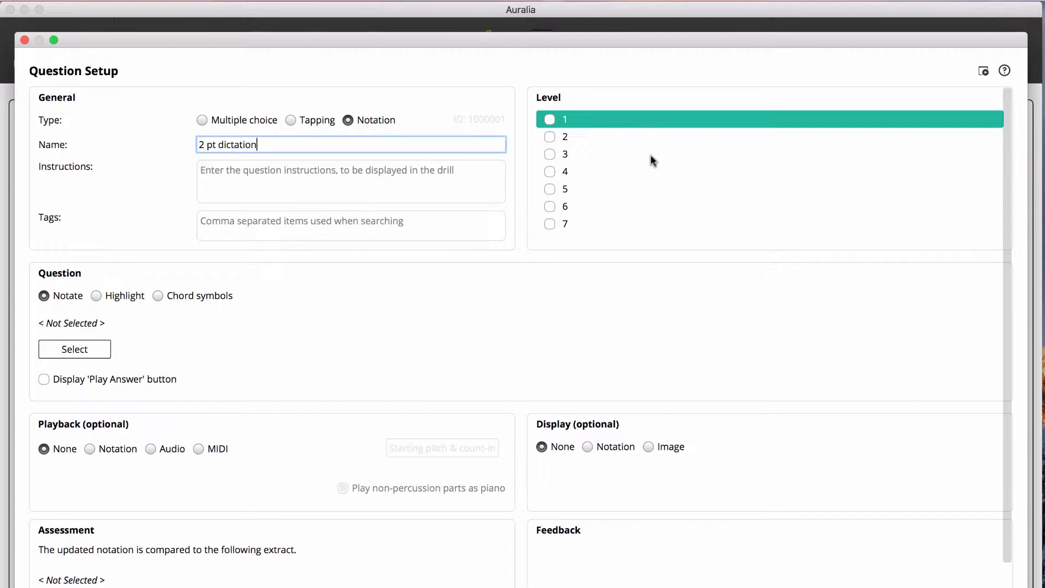
key(Tab)
text(T)
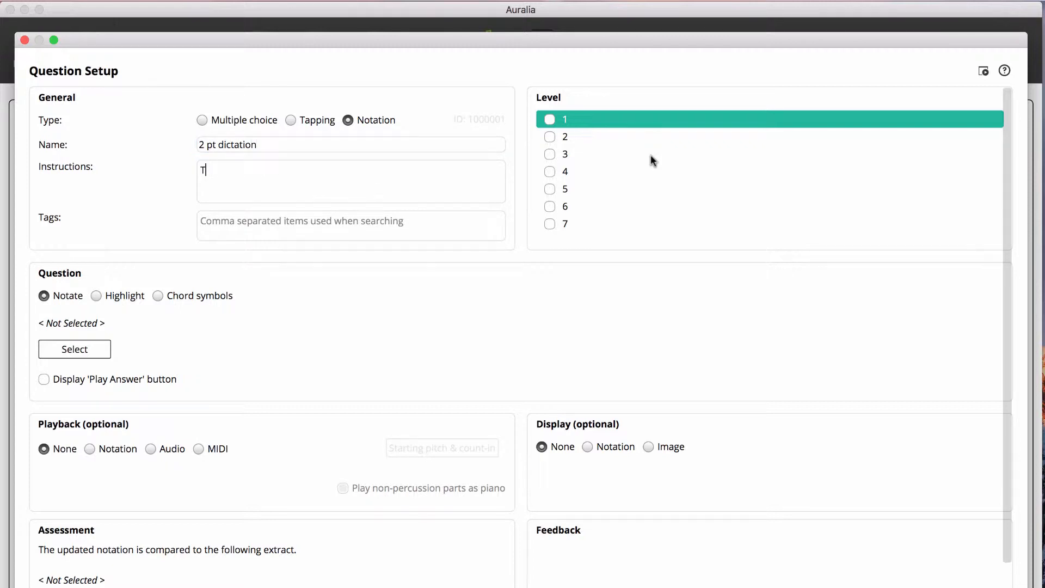
text(ranscribe both parts)
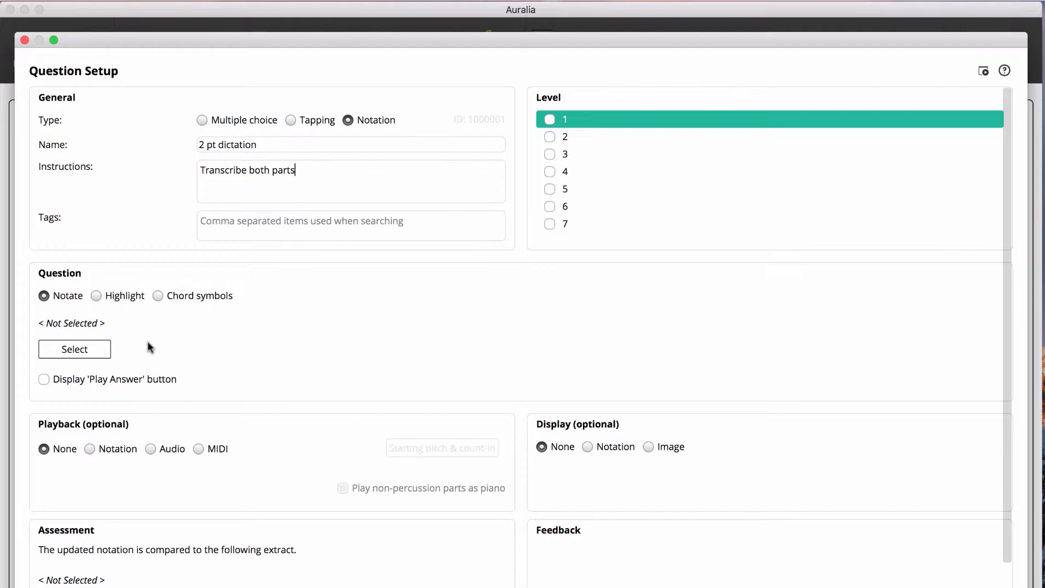
Step: Search the question's notation for "satb" and choose the opening 4 bars of 224 Das walt Gott Vater und Gott Sohn
click(82, 351)
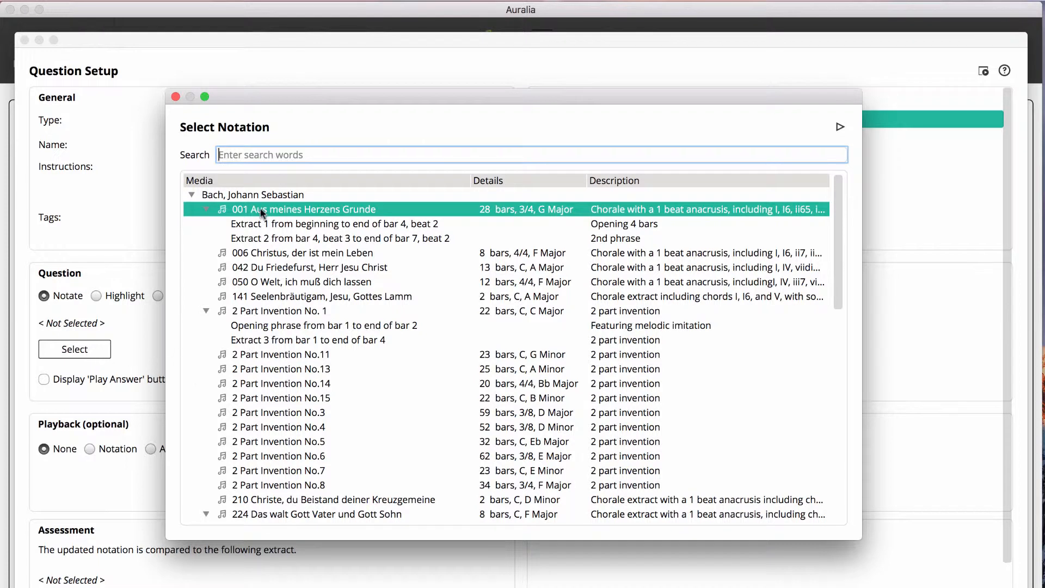
text(satb)
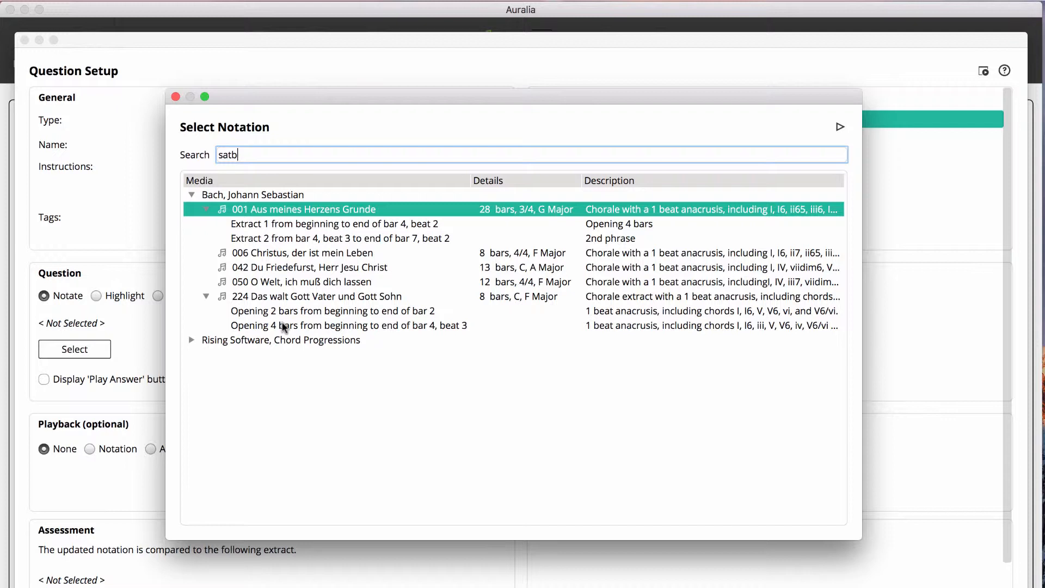
click(284, 326)
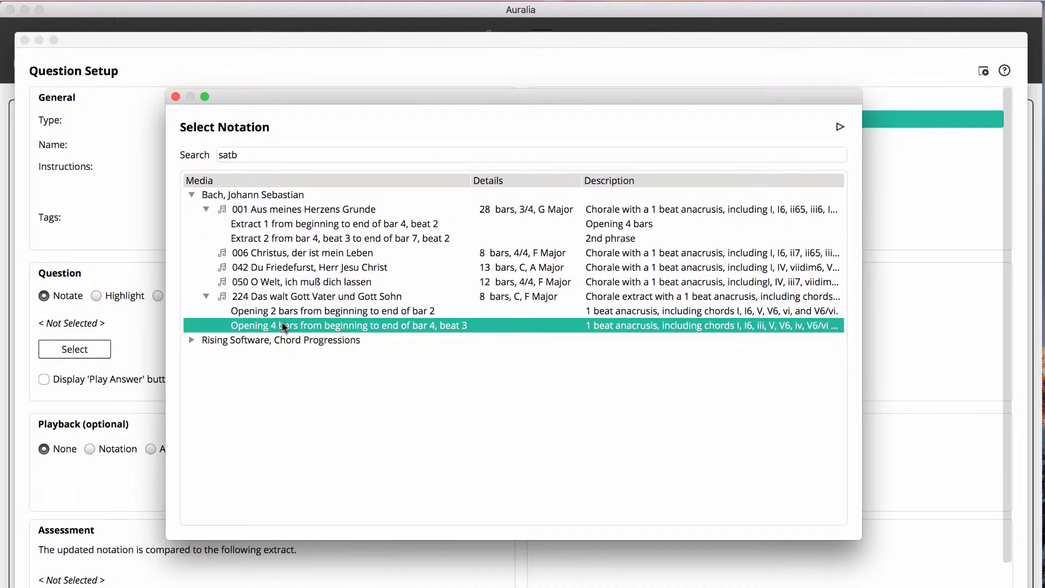
click(176, 96)
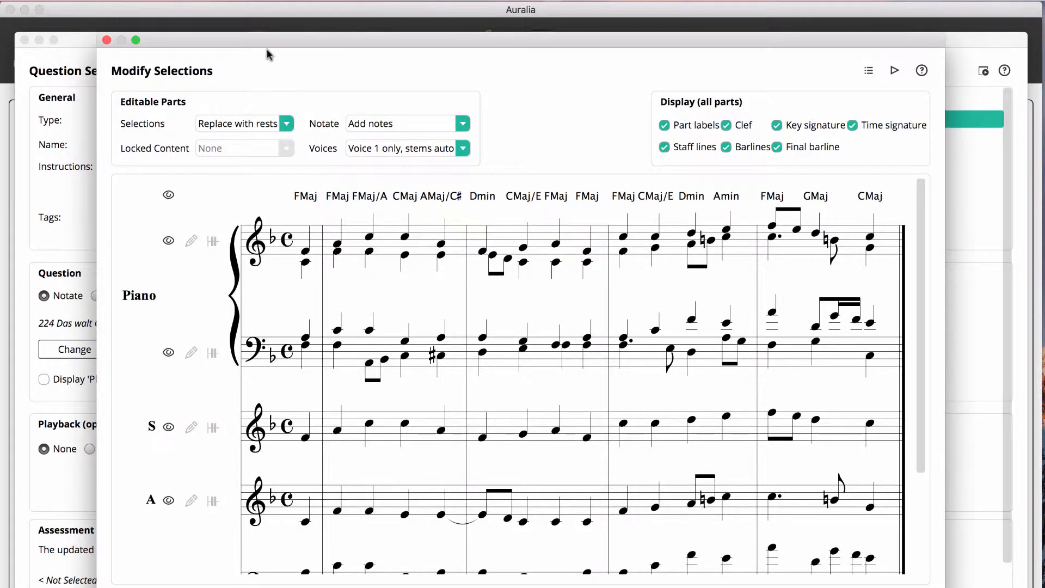
Step: Hide the chord symbols and both piano staves in the question's notation
drag(269, 46, 243, 14)
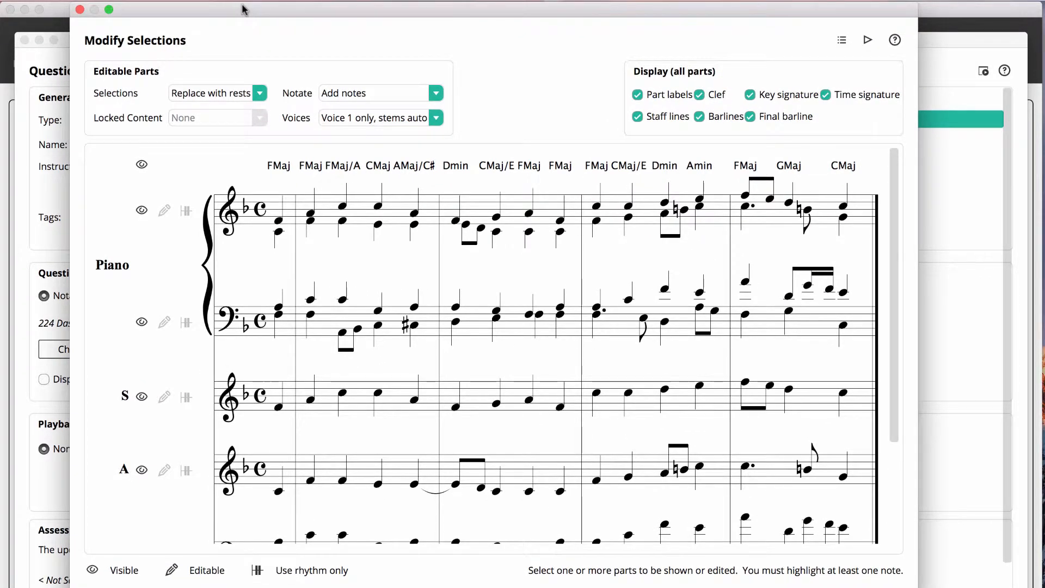
click(141, 165)
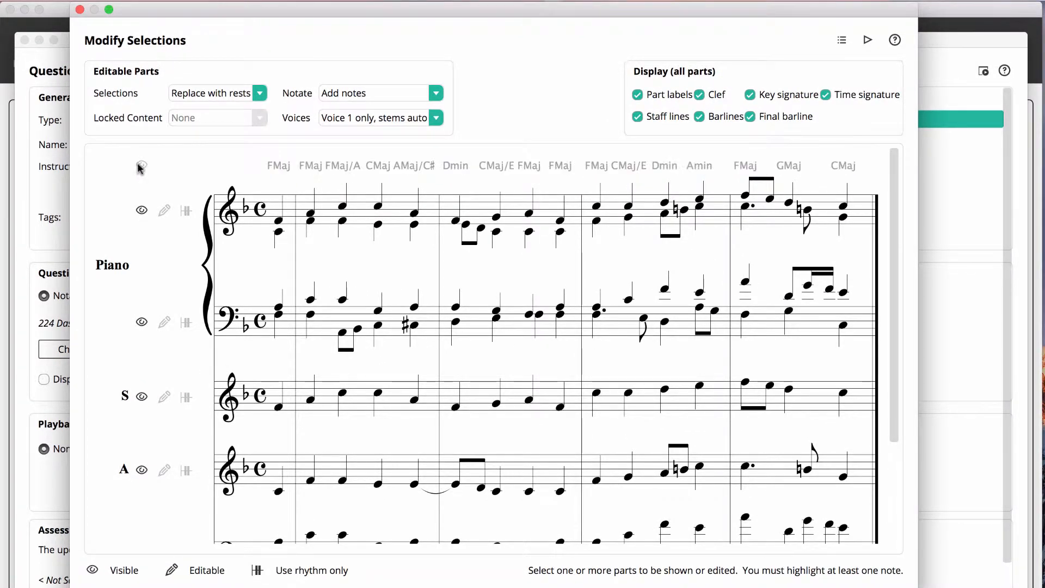
click(141, 211)
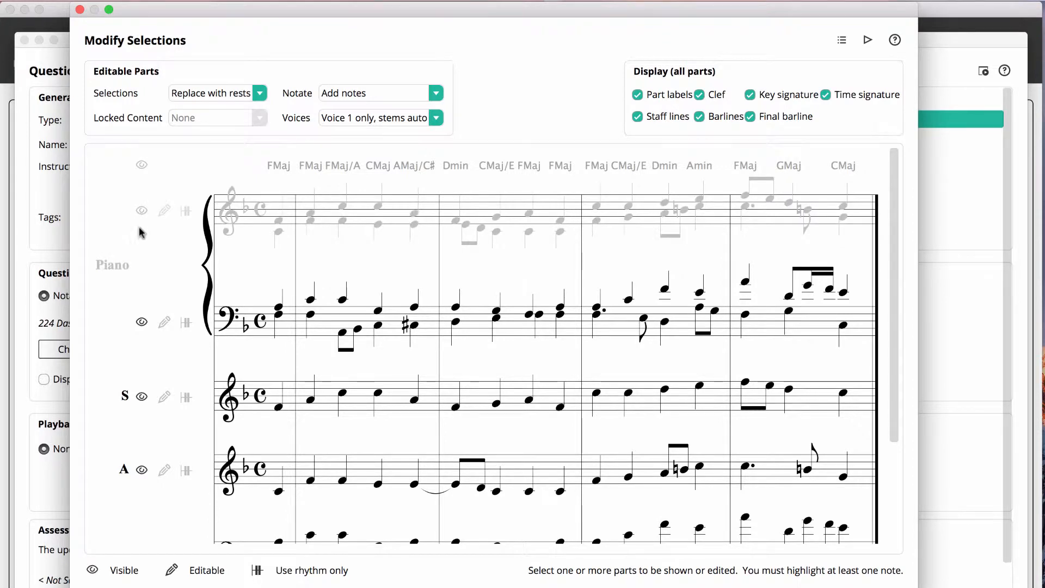
click(141, 323)
Step: Make the soprano part editable and highlight all its notes except the opening pickup note
scroll(142, 324, down, 5)
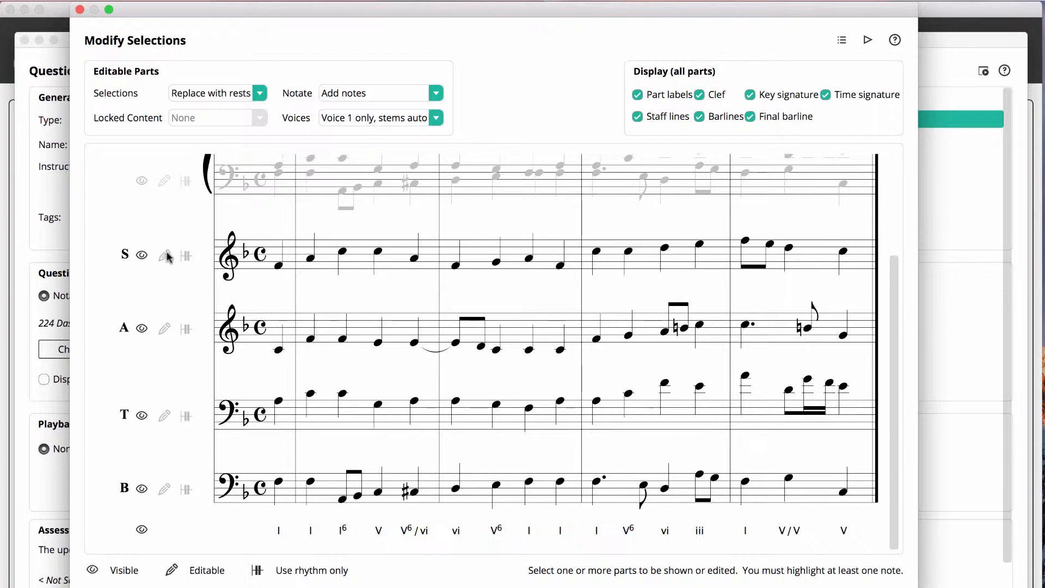
click(165, 254)
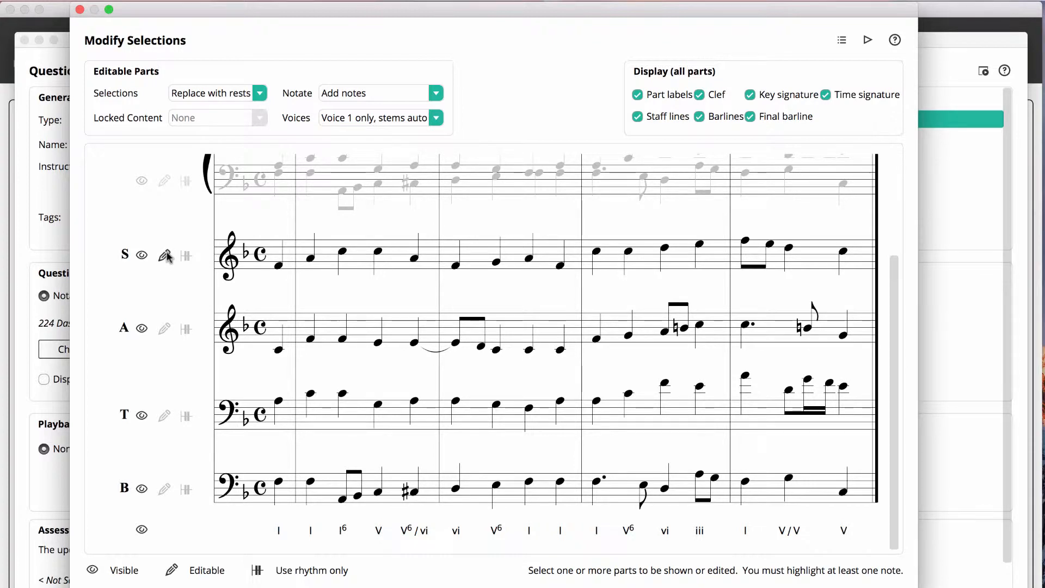
click(247, 263)
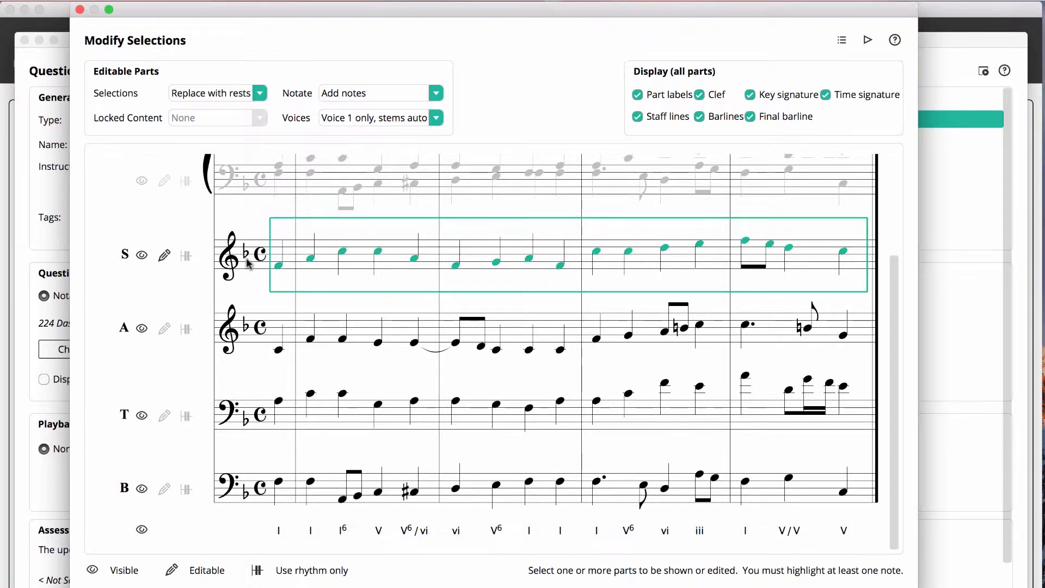
click(278, 267)
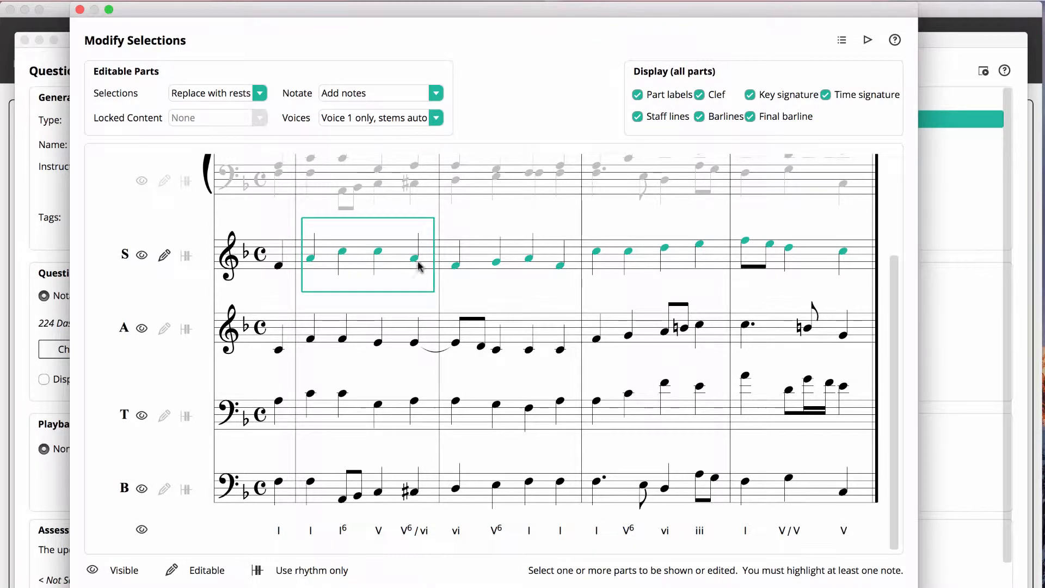
Step: Hide the alto and tenor parts and the Roman numeral line below the bass
click(141, 328)
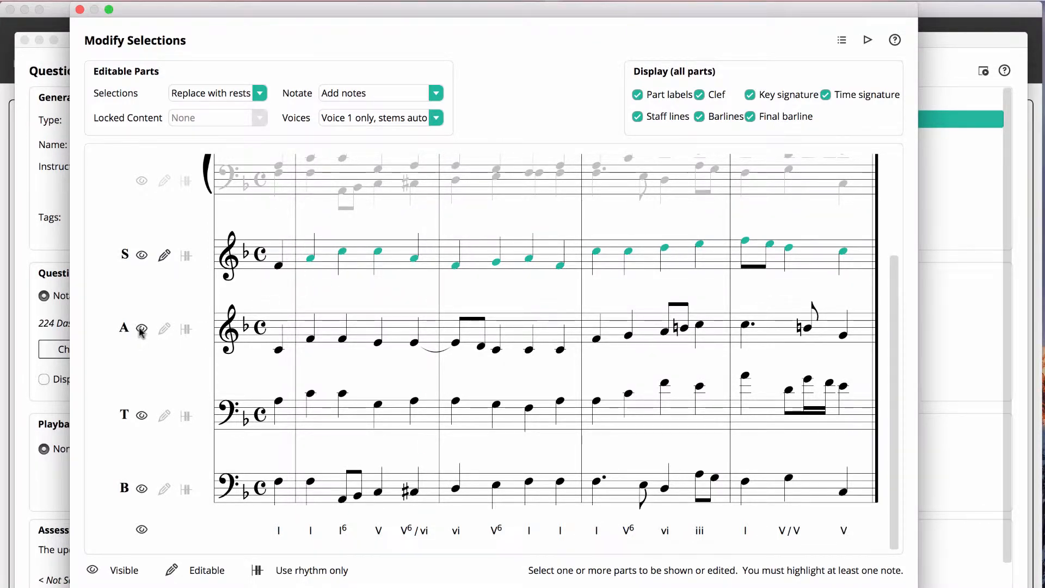
scroll(140, 332, up, 3)
scroll(140, 332, down, 3)
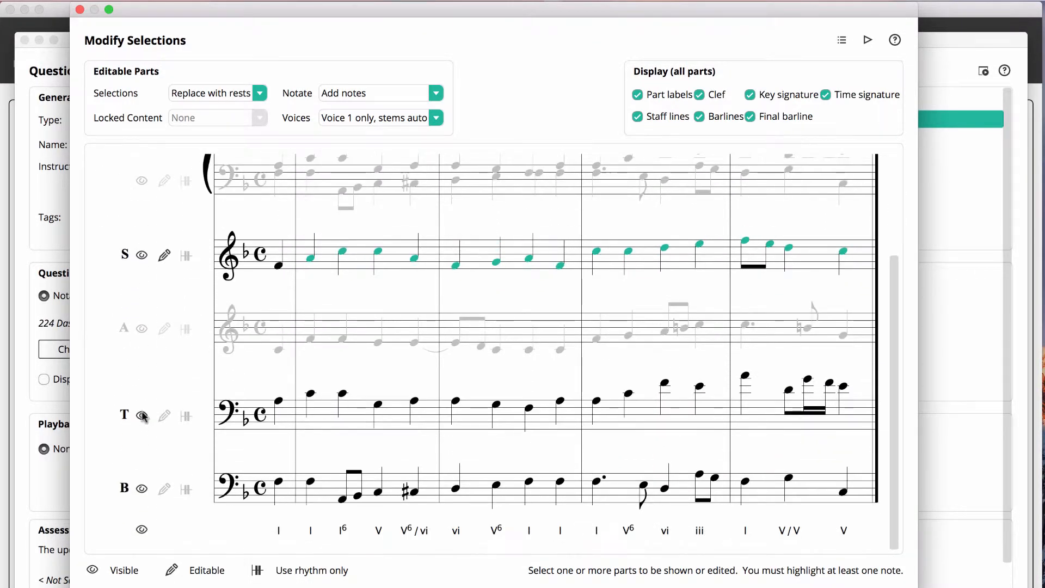
click(143, 416)
scroll(145, 419, down, 3)
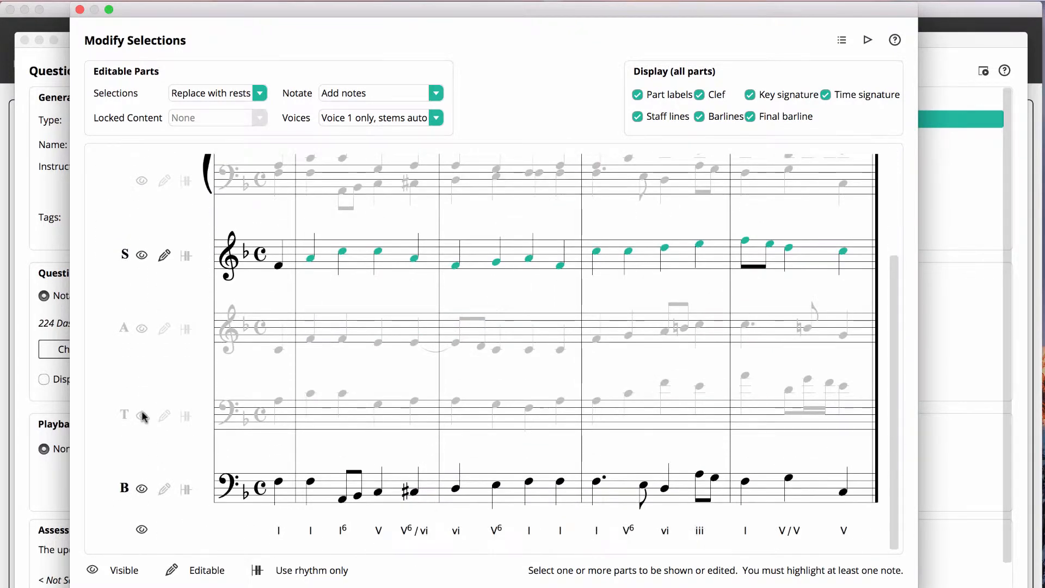
click(141, 532)
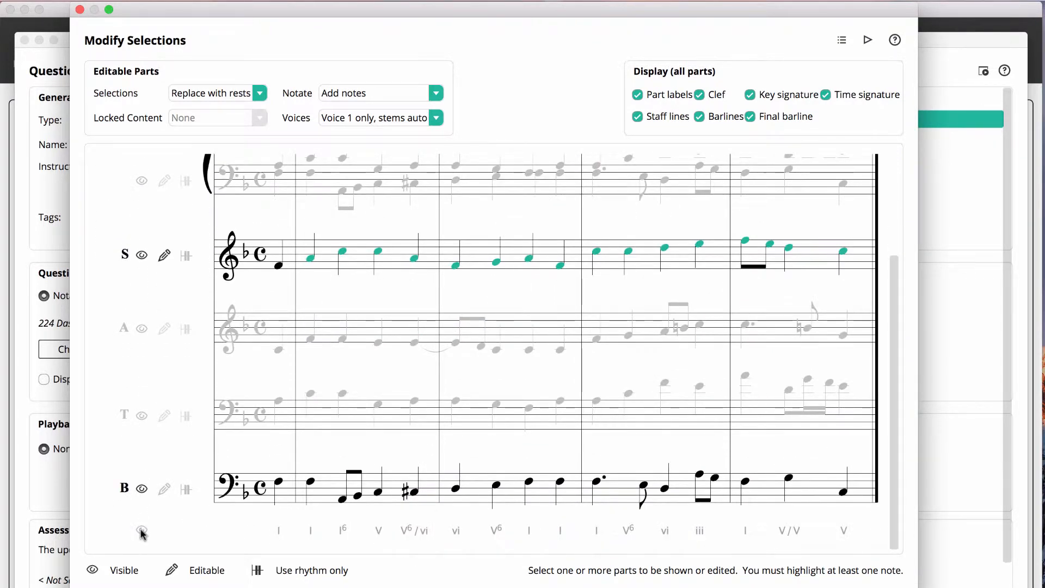
Step: Make all bass notes except the opening pickup editable, and set the Notate option to "Add single notes only"
click(164, 489)
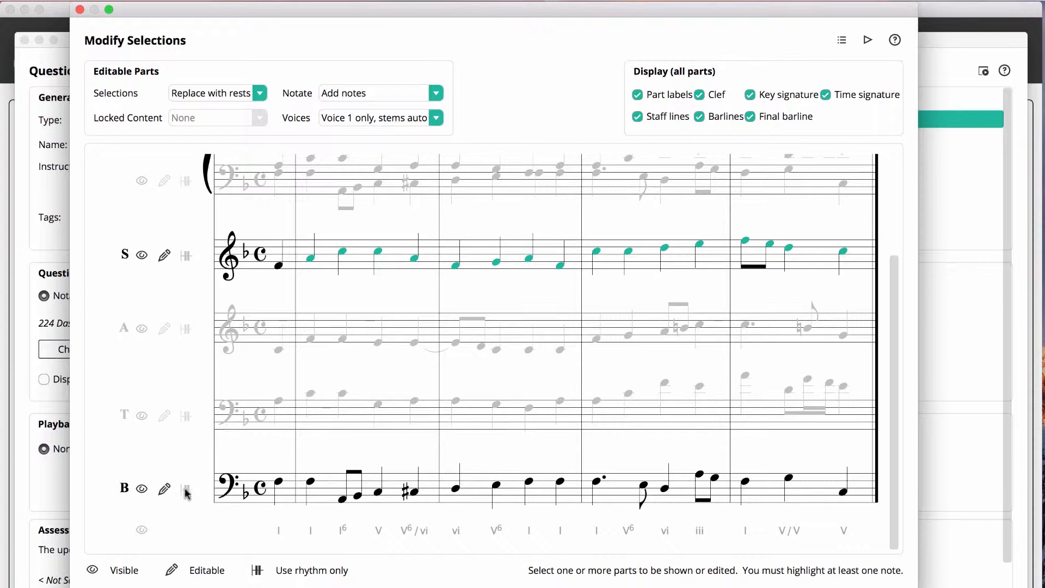
click(279, 484)
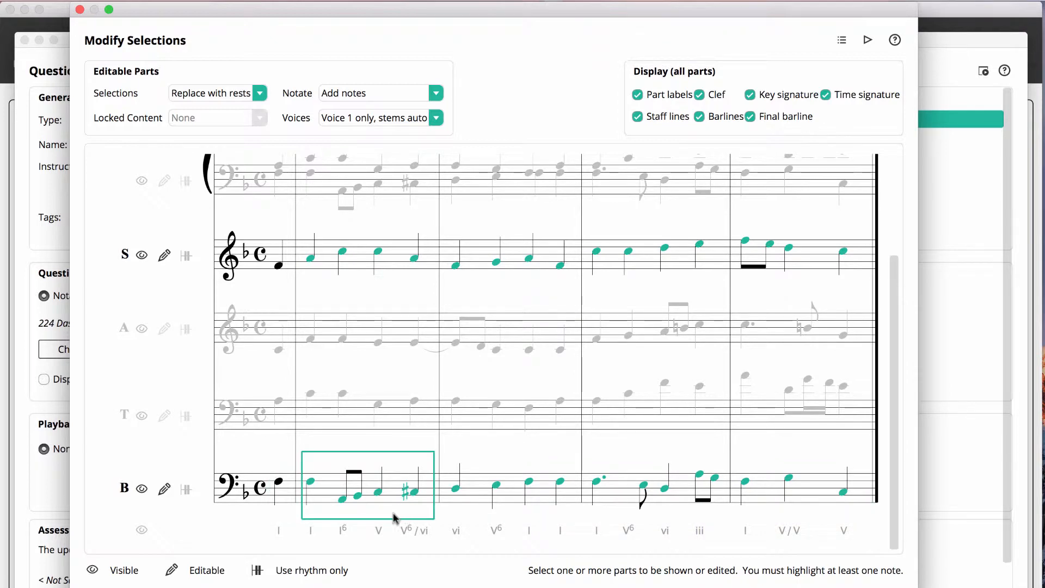
scroll(221, 444, up, 5)
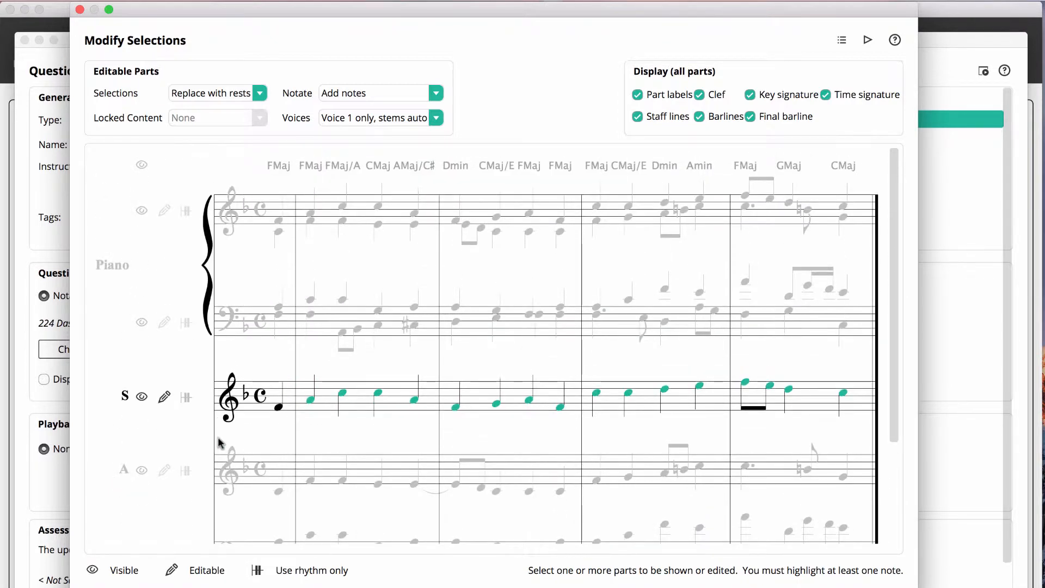
click(375, 95)
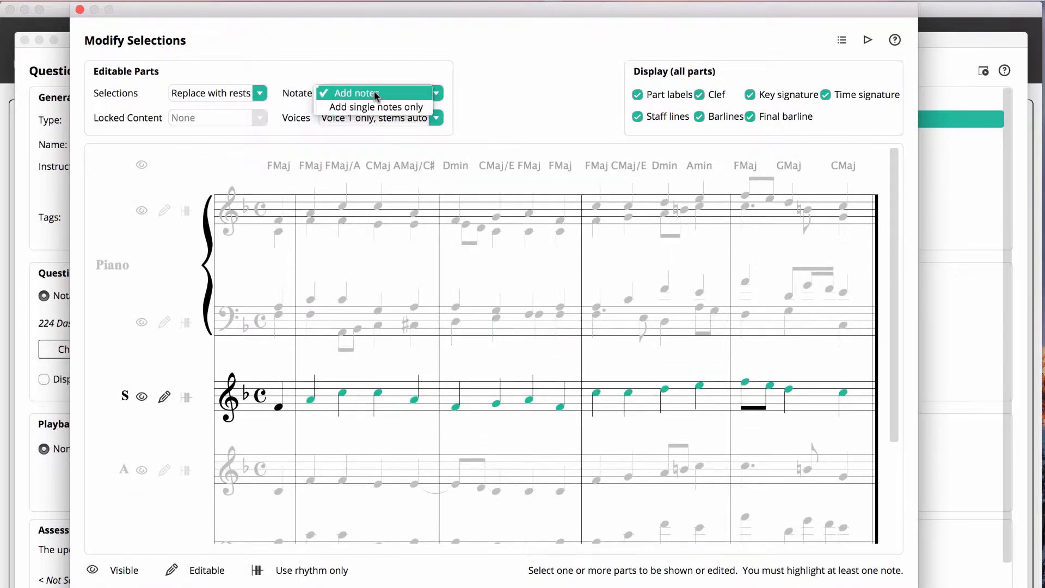
click(376, 108)
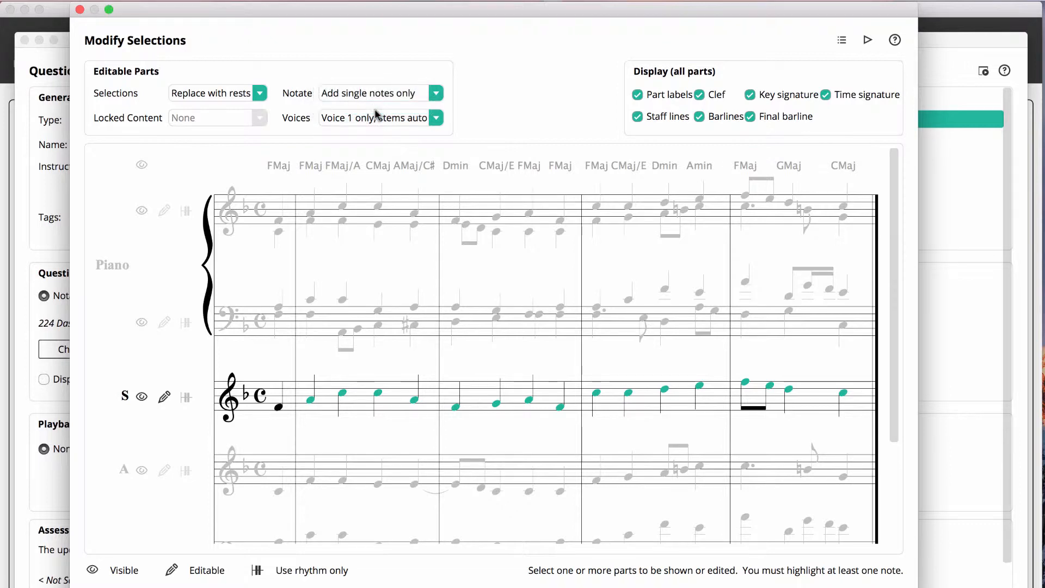
click(81, 10)
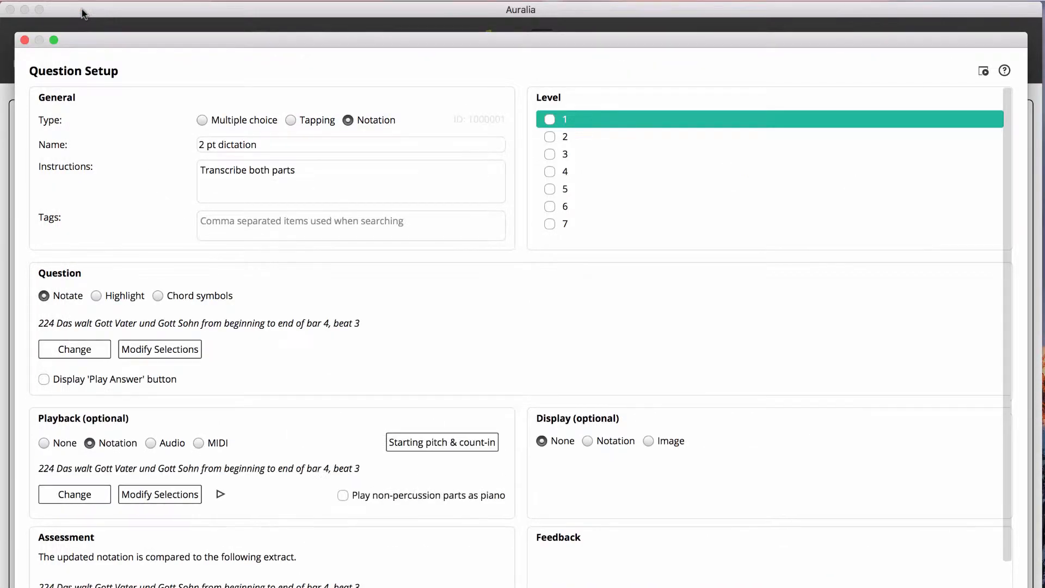
Step: Give the playback a one-bar count-in and an F major chord on Acoustic Grand Piano as the starting pitch
scroll(194, 297, down, 2)
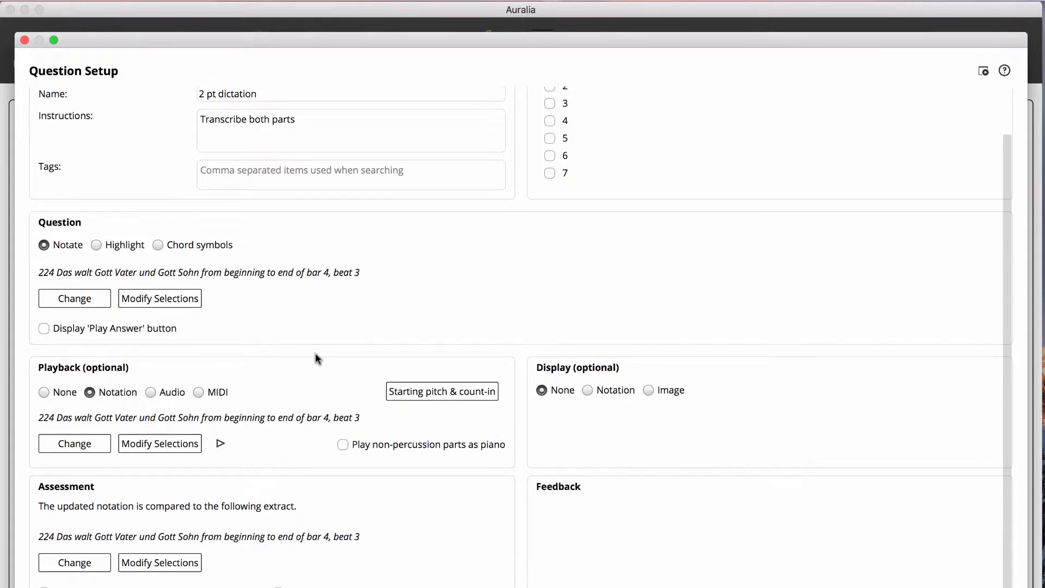
click(426, 394)
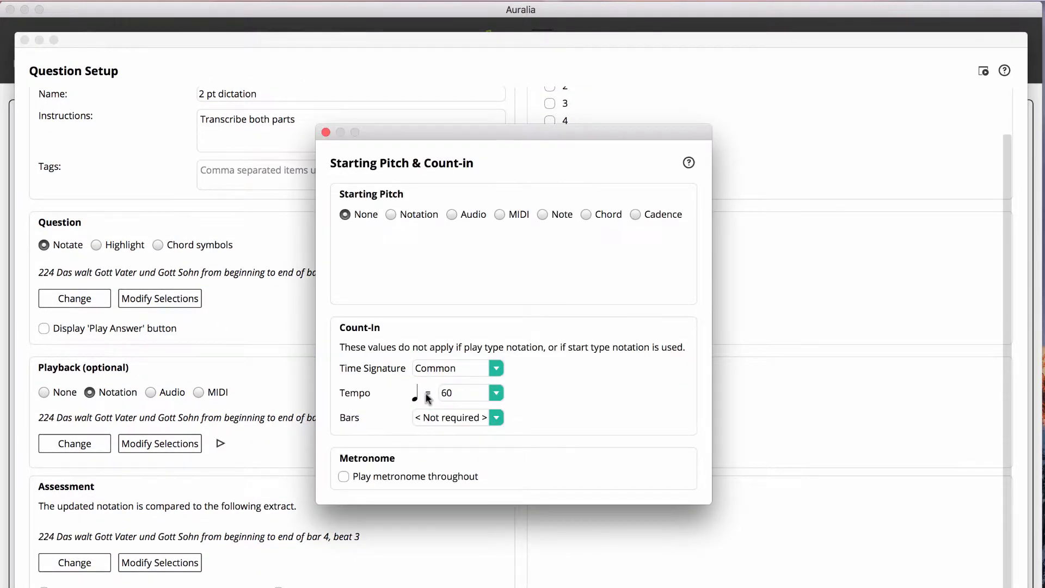
click(480, 419)
click(460, 23)
click(586, 215)
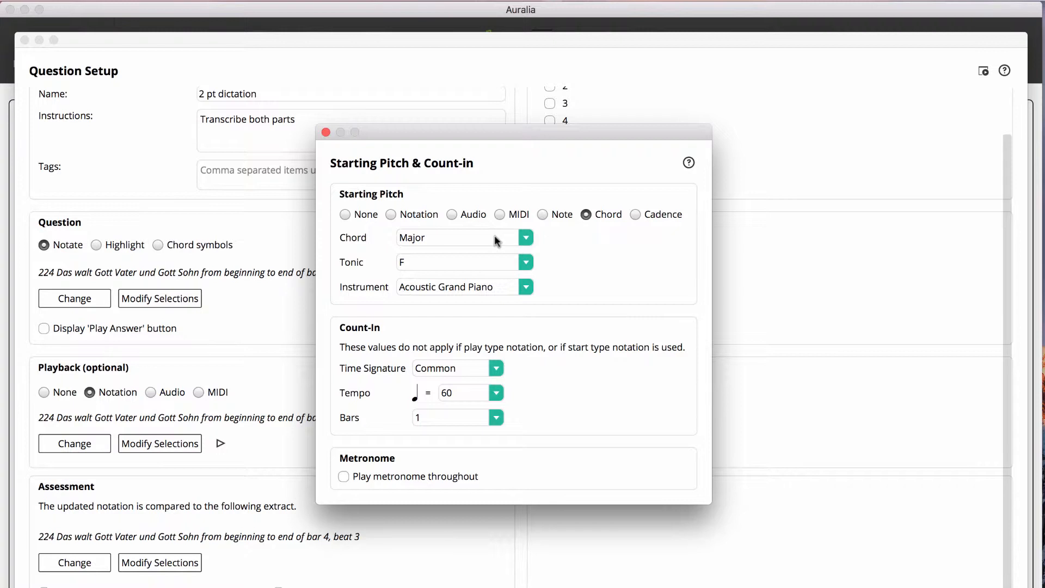
click(326, 133)
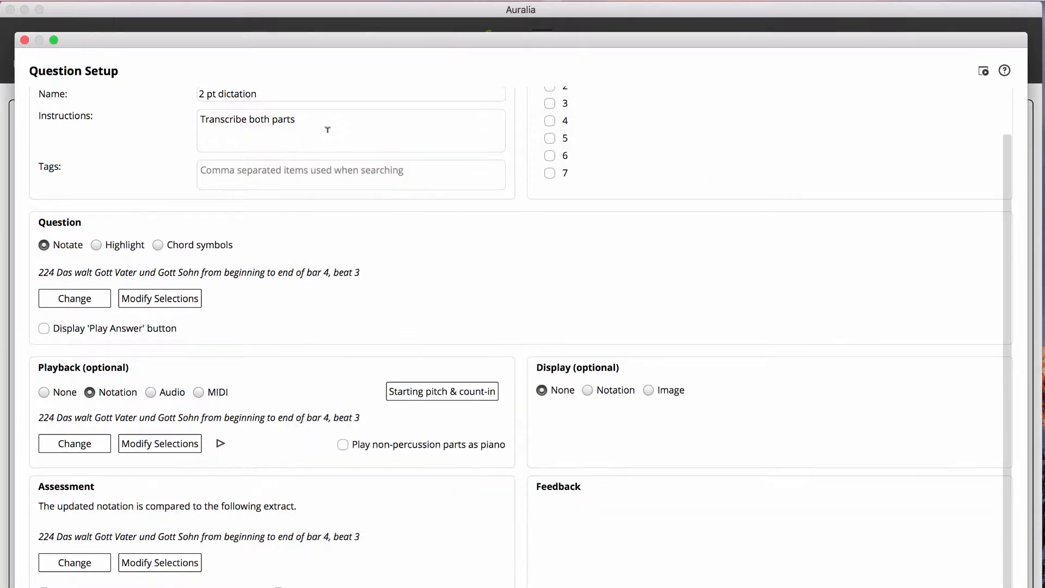
Step: Review which parts are played back, and set the non-percussion parts to play as piano
click(160, 444)
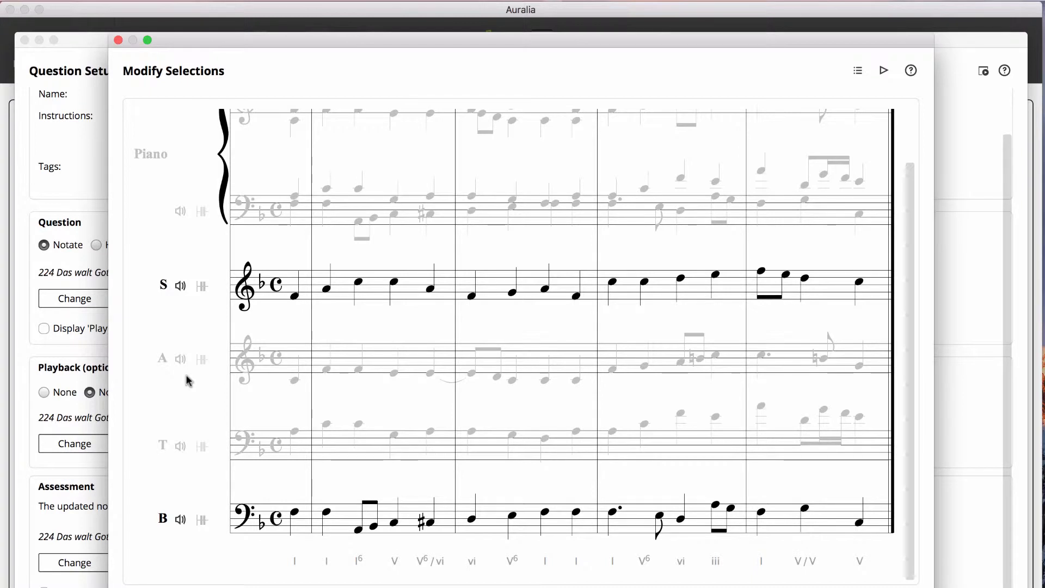
click(119, 40)
click(343, 446)
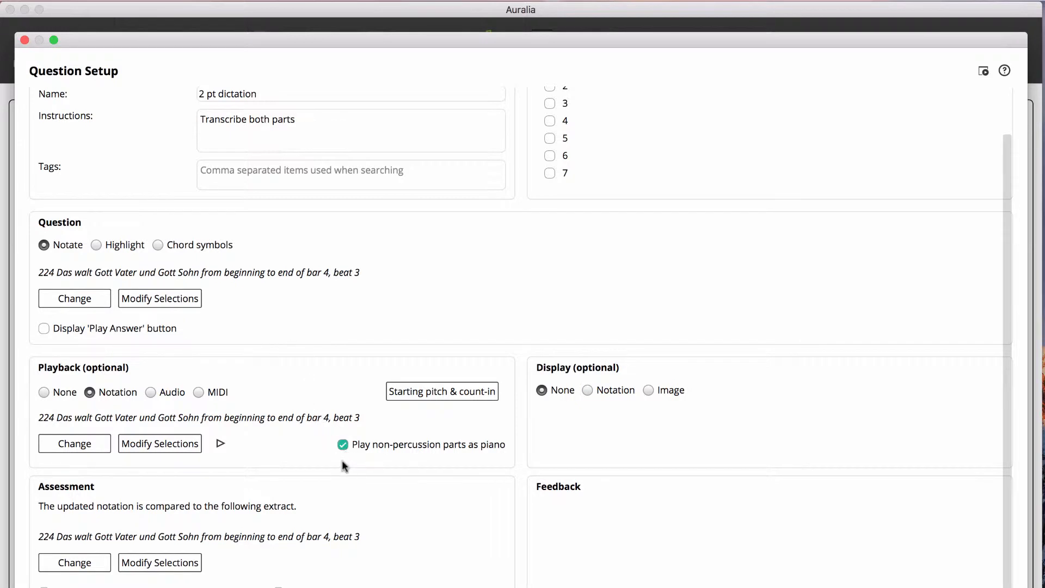
Step: Review which parts of the extract are included in the assessment of the dictation question
click(153, 565)
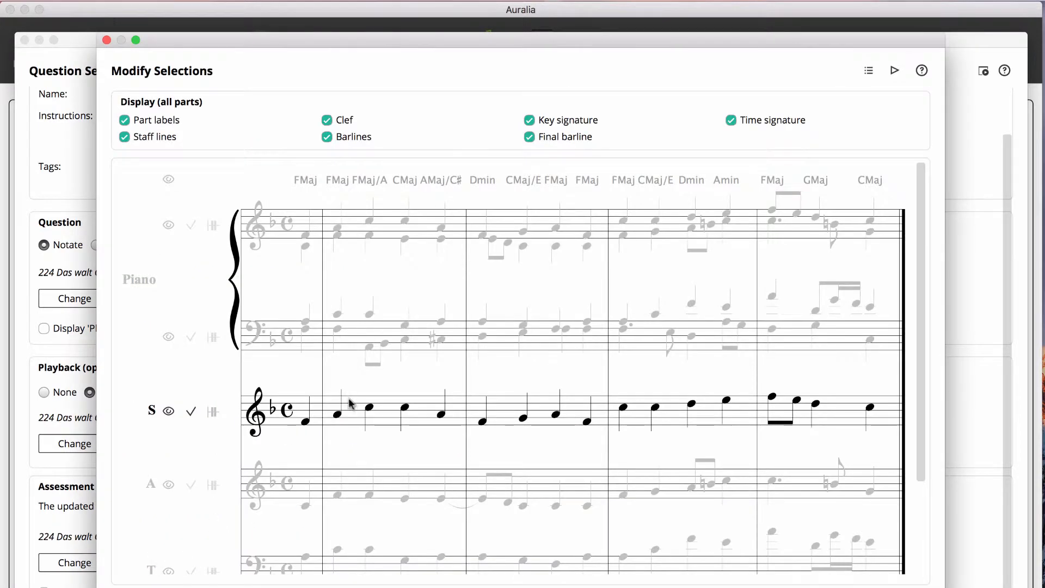
scroll(214, 388, down, 3)
scroll(214, 387, down, 2)
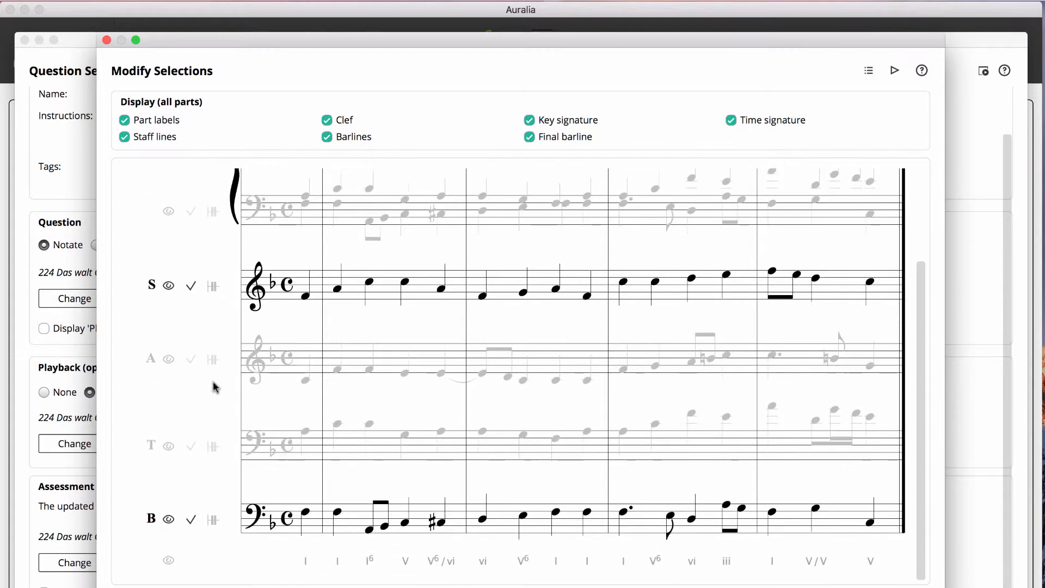
click(192, 287)
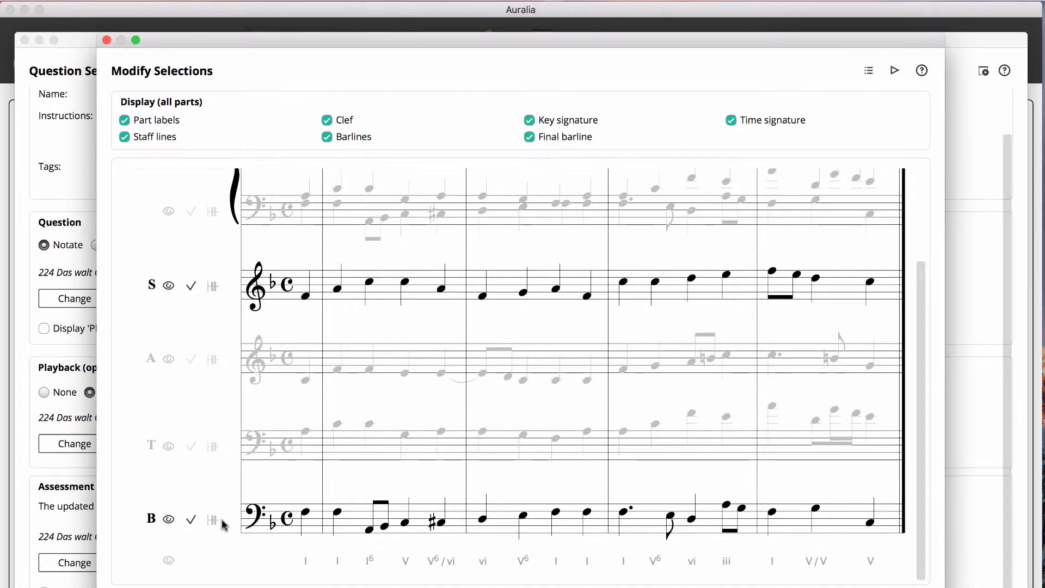
scroll(223, 525, up, 5)
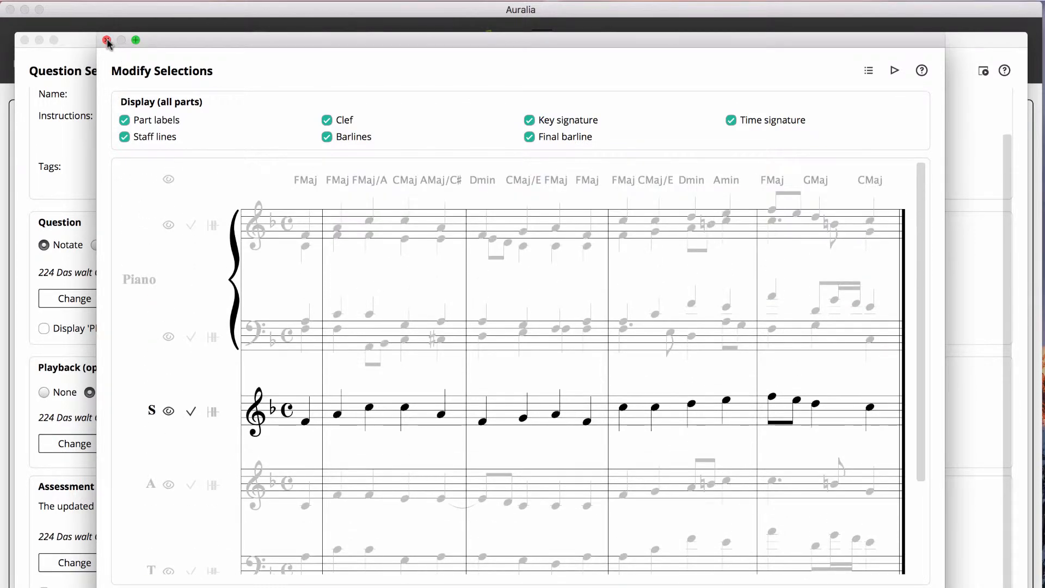
click(107, 40)
scroll(436, 107, up, 1)
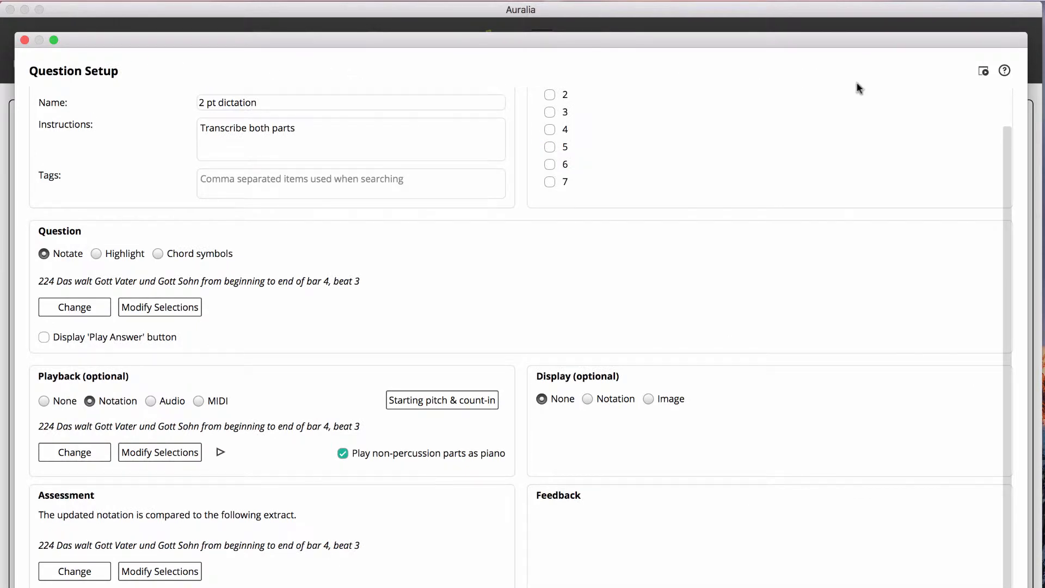
Step: Preview the question and enter trial soprano quarter notes A, C, G, F in the first full bar and C, A, F, E in the second
click(984, 72)
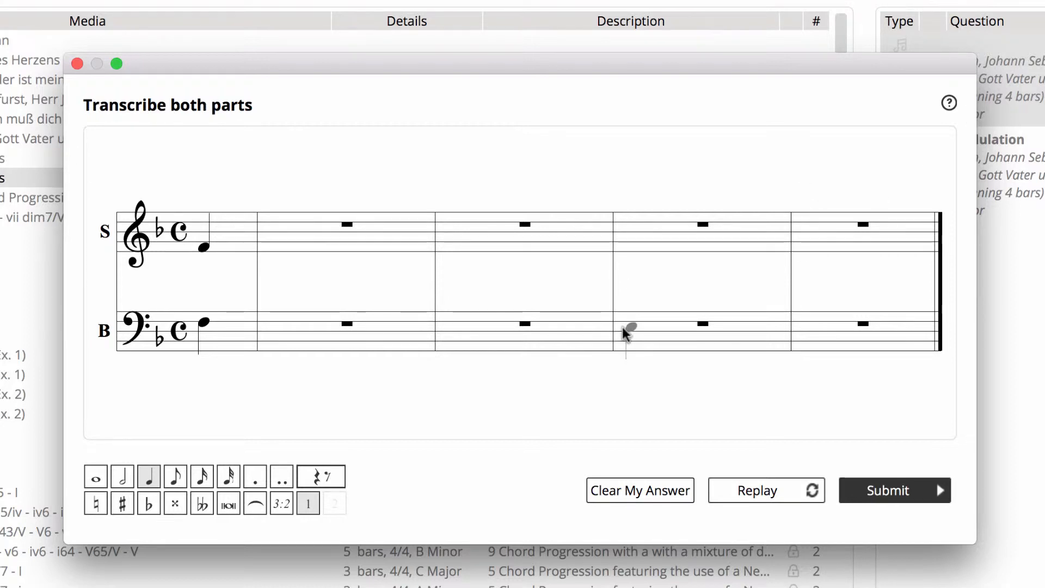
click(291, 235)
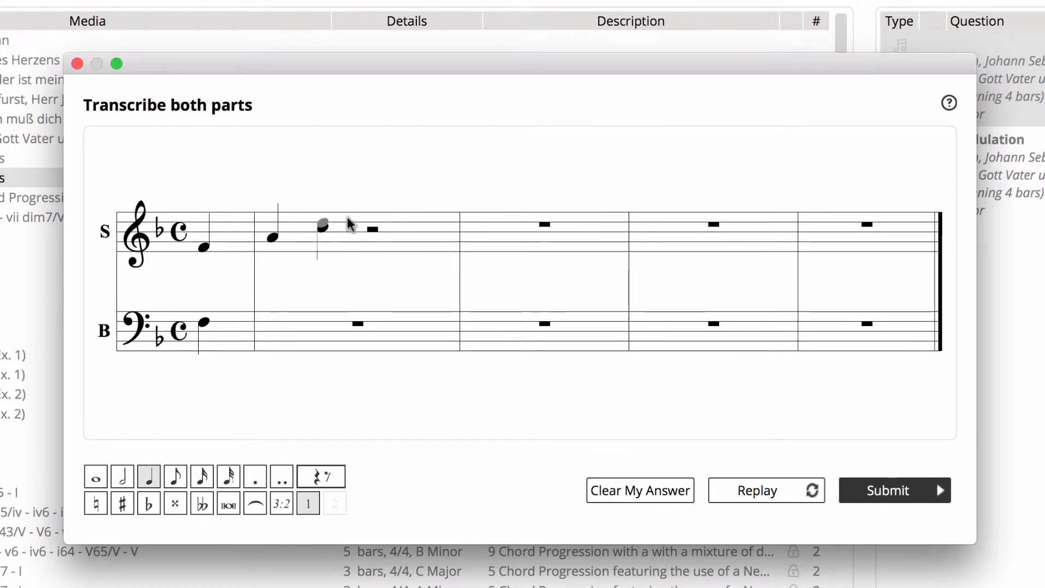
click(325, 226)
click(374, 208)
click(417, 212)
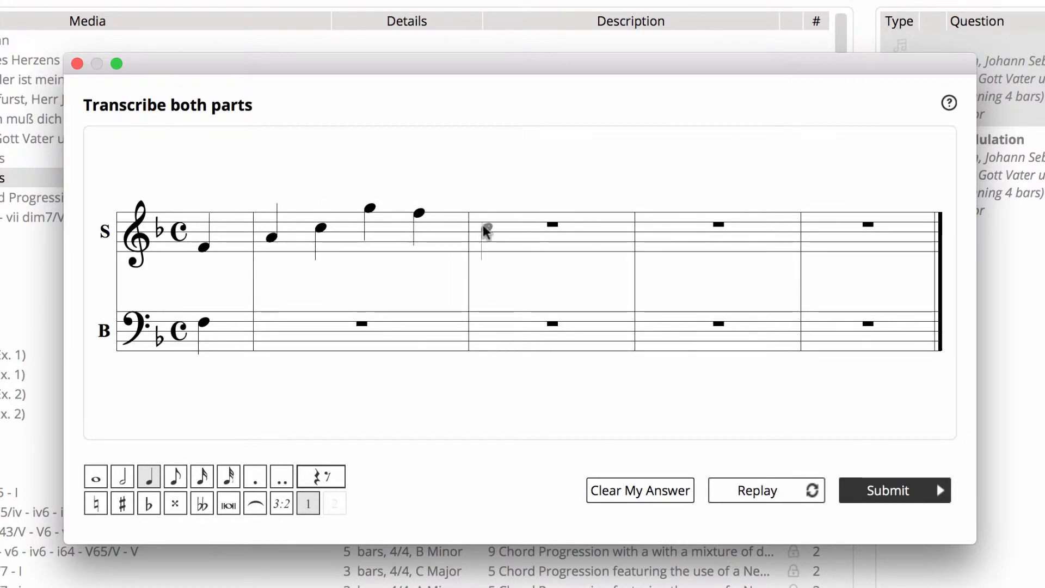
click(493, 234)
click(544, 239)
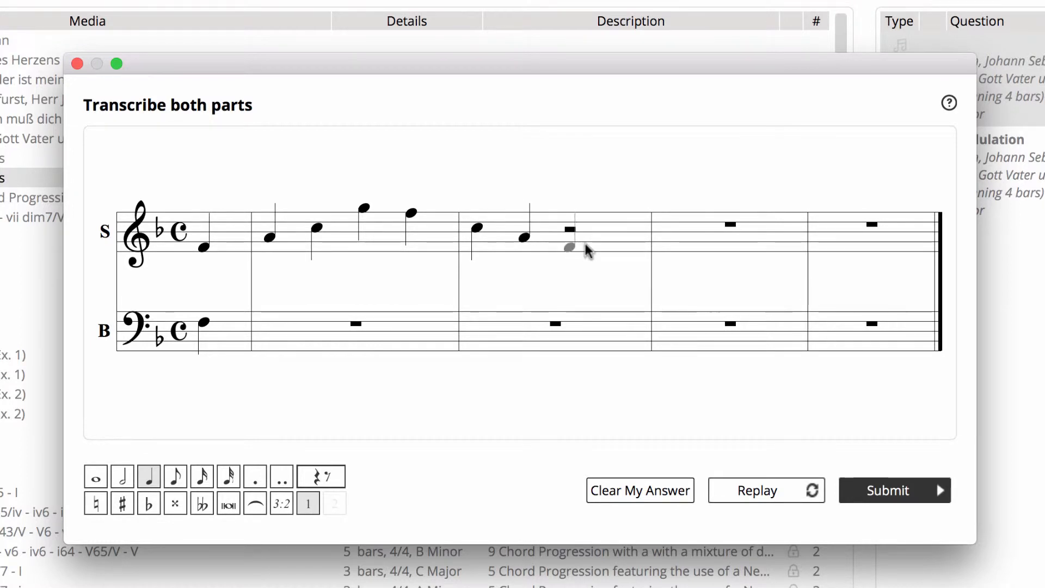
click(587, 250)
click(613, 253)
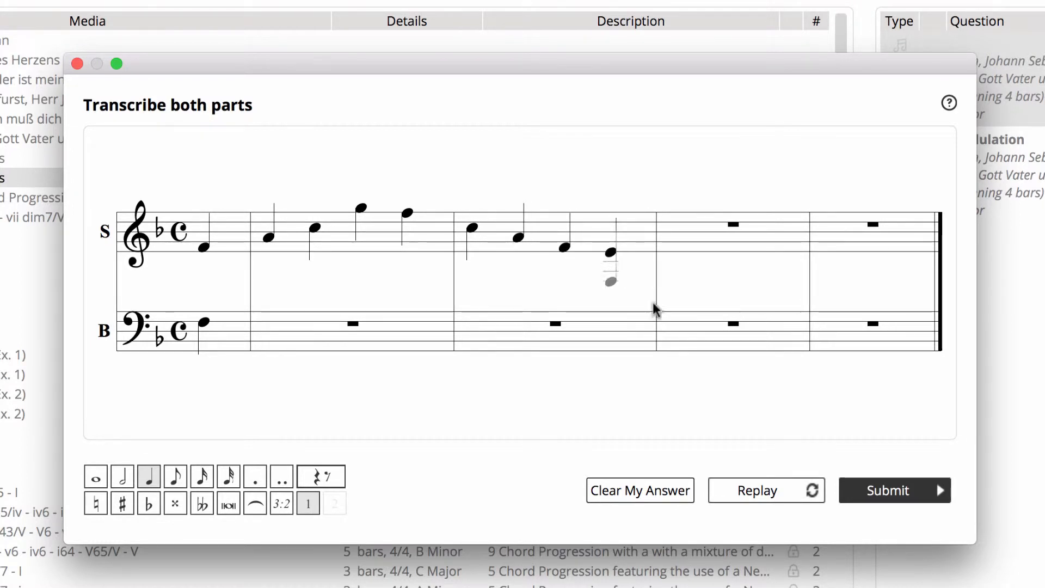
Step: Submit the trial answer, decline another attempt, and compare it with the correct answer
click(888, 491)
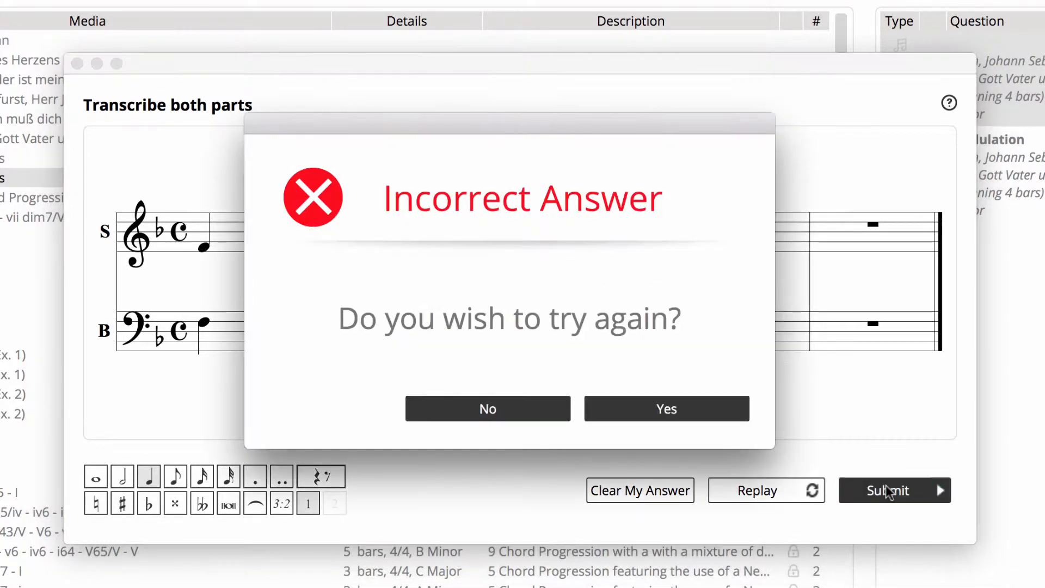
click(533, 413)
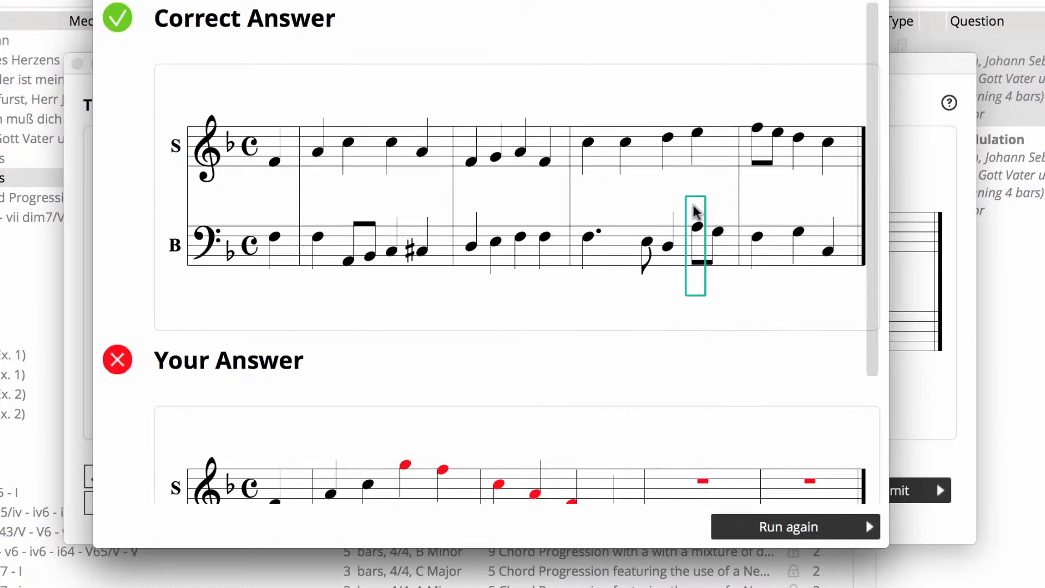
drag(872, 346, 880, 388)
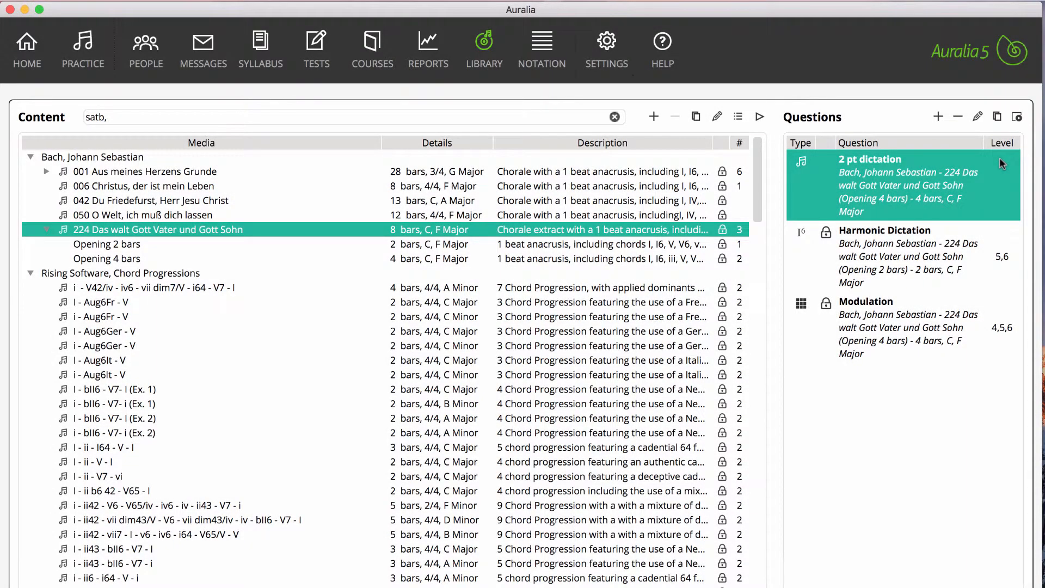
Step: Duplicate the "2 pt dictation" question and open the copy for editing
click(999, 118)
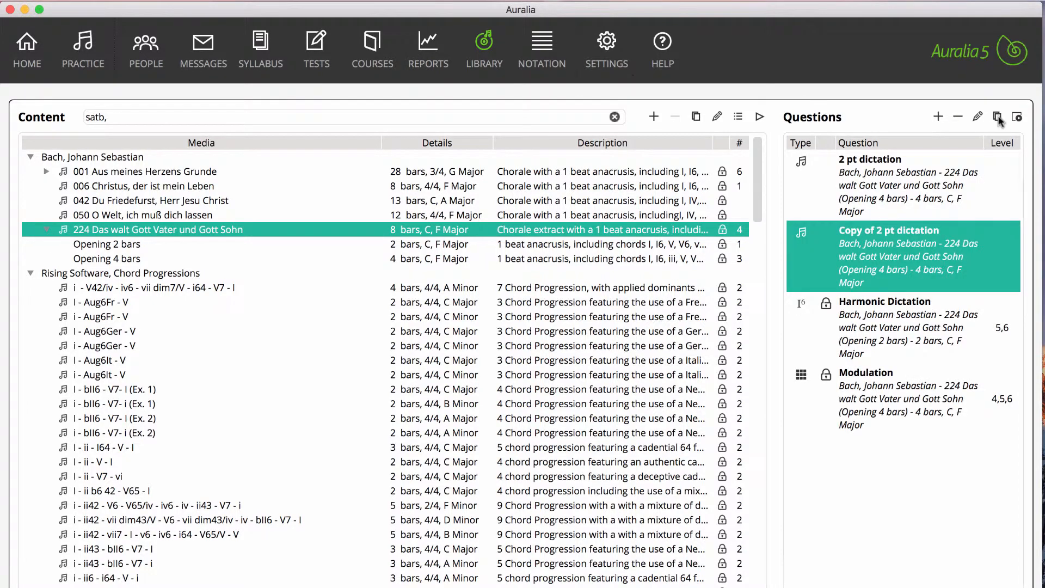
double_click(888, 268)
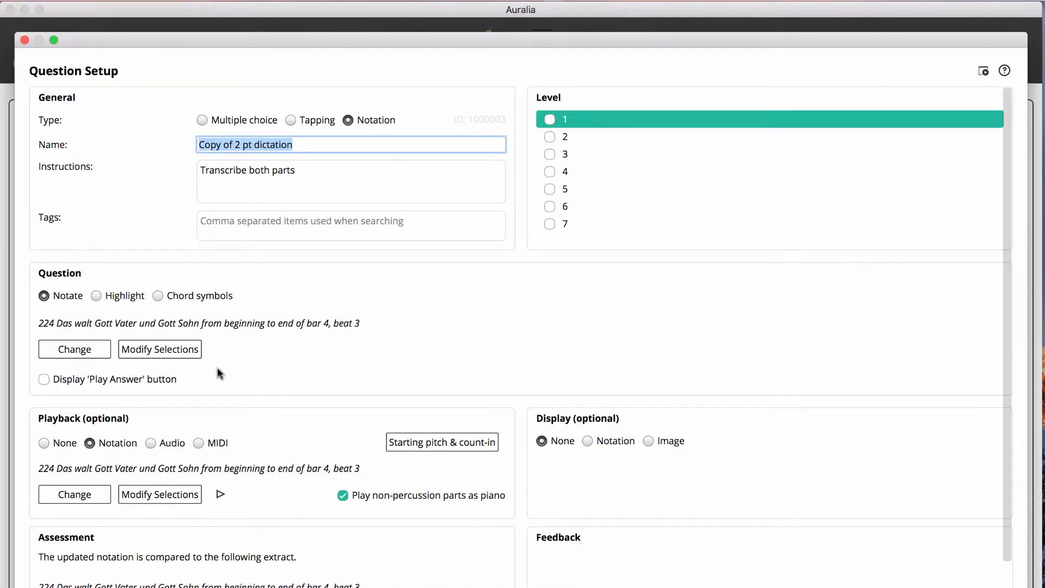
Step: In the copy's question notation, show the alto with all but its opening pickup editable, and hide the bass
click(187, 353)
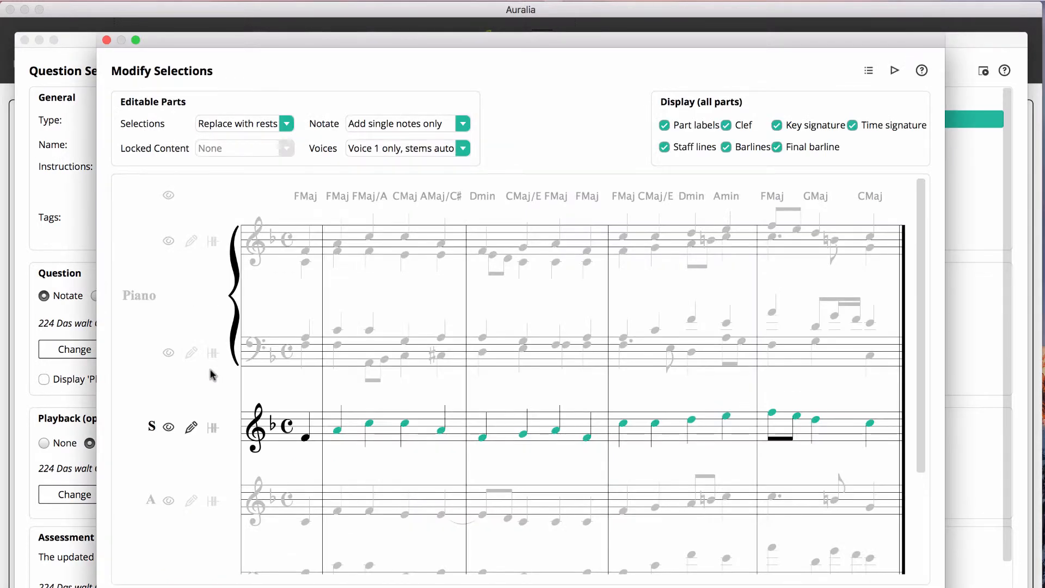
scroll(211, 373, down, 5)
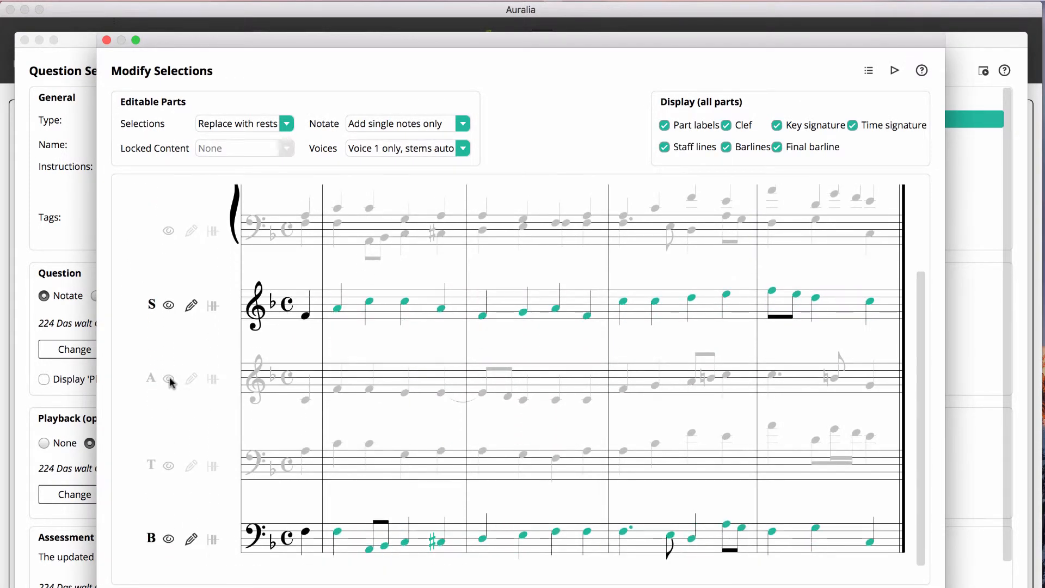
click(169, 379)
click(306, 403)
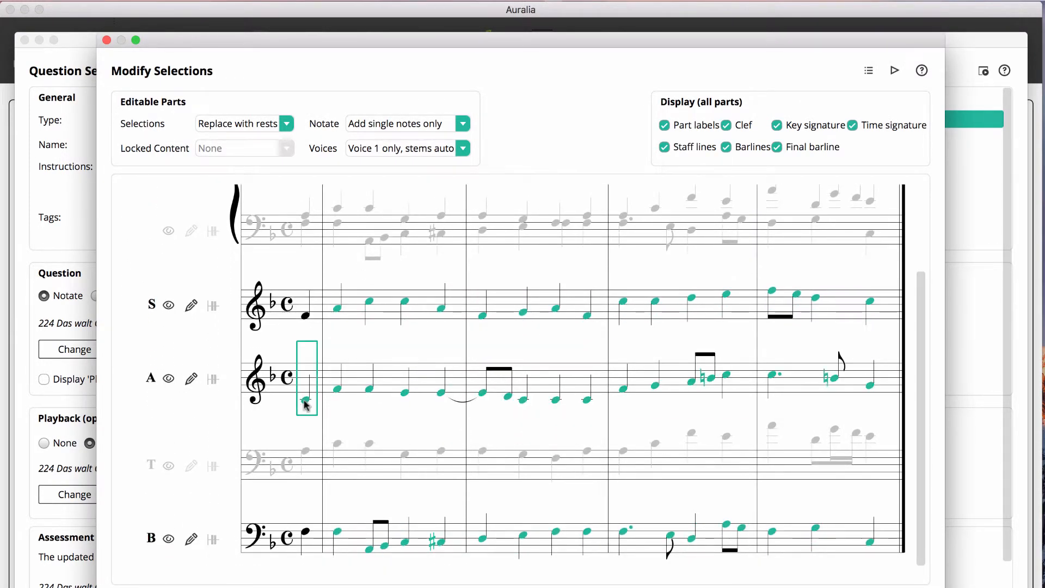
click(170, 541)
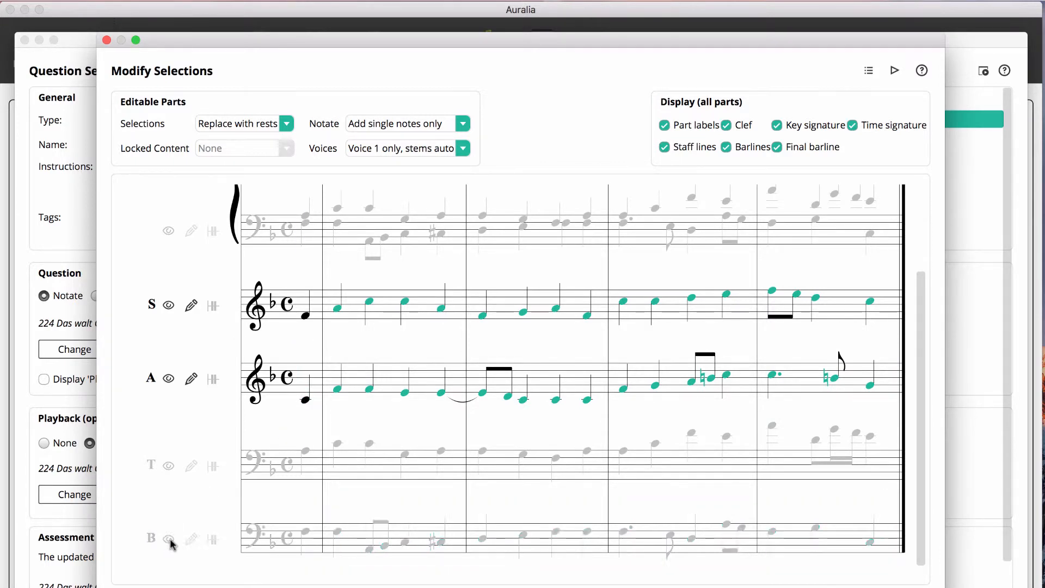
scroll(170, 542, up, 5)
scroll(203, 542, down, 5)
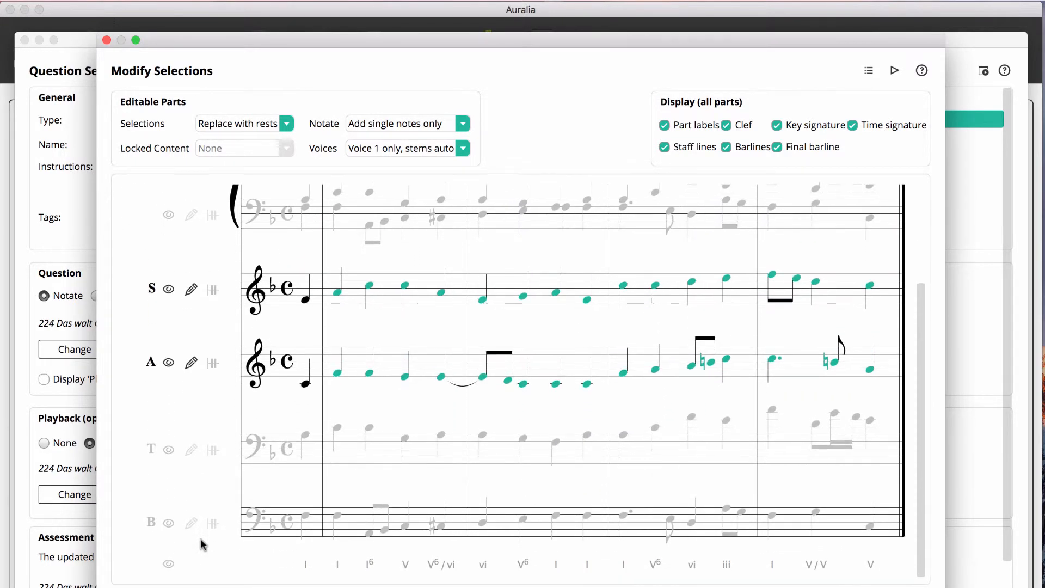
click(107, 41)
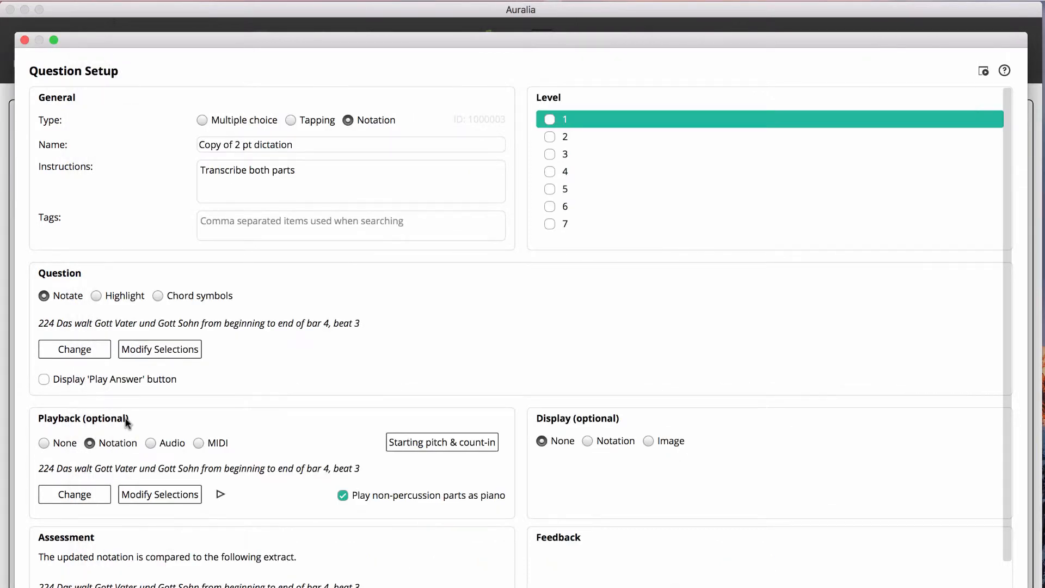
Step: Turn on the alto and mute the bass in the copy's playback selections, and run a preview of the question
click(140, 495)
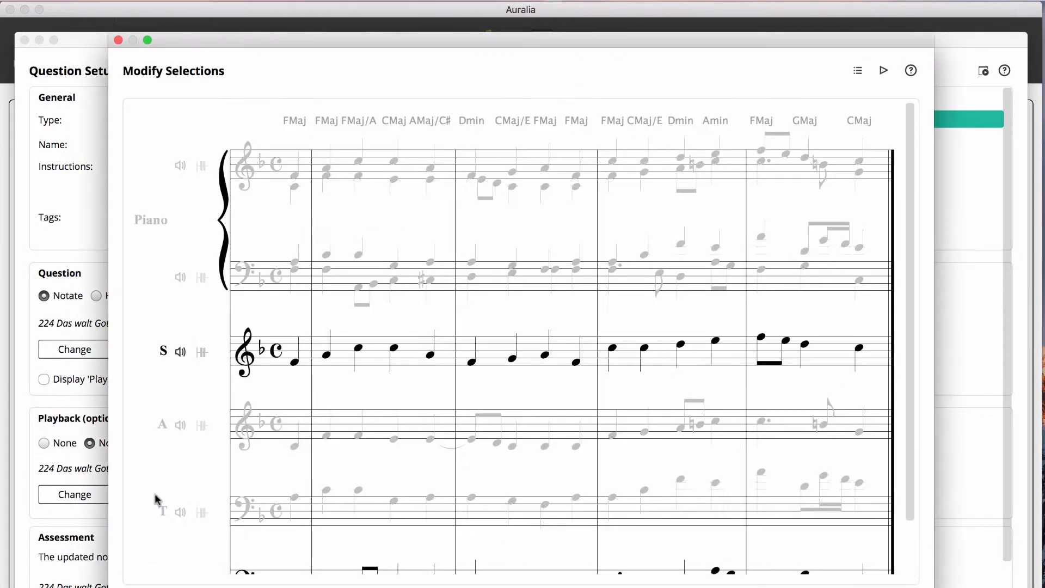
scroll(182, 478, down, 3)
click(179, 362)
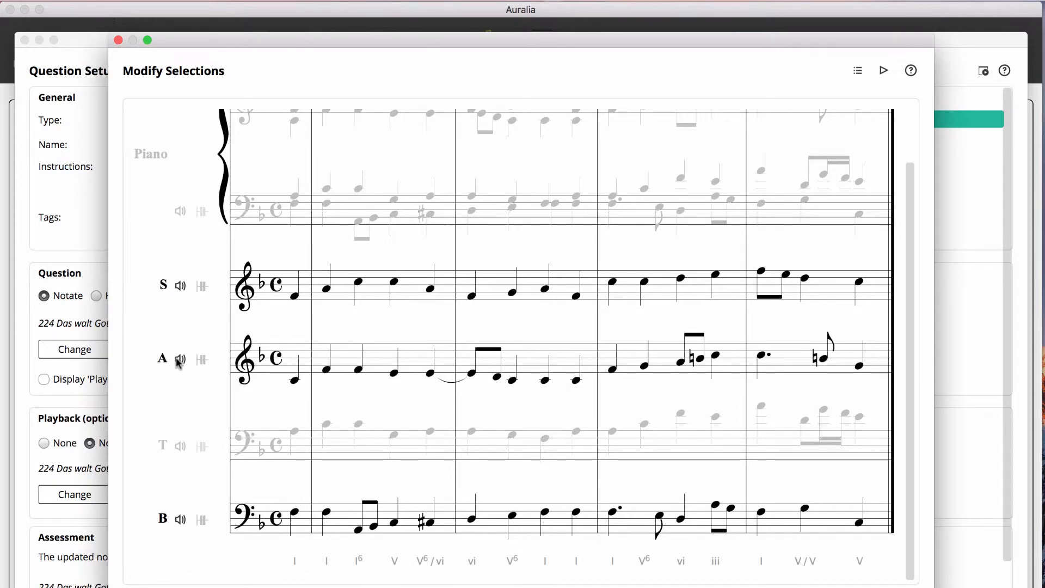
click(180, 520)
scroll(180, 524, up, 3)
scroll(182, 526, down, 3)
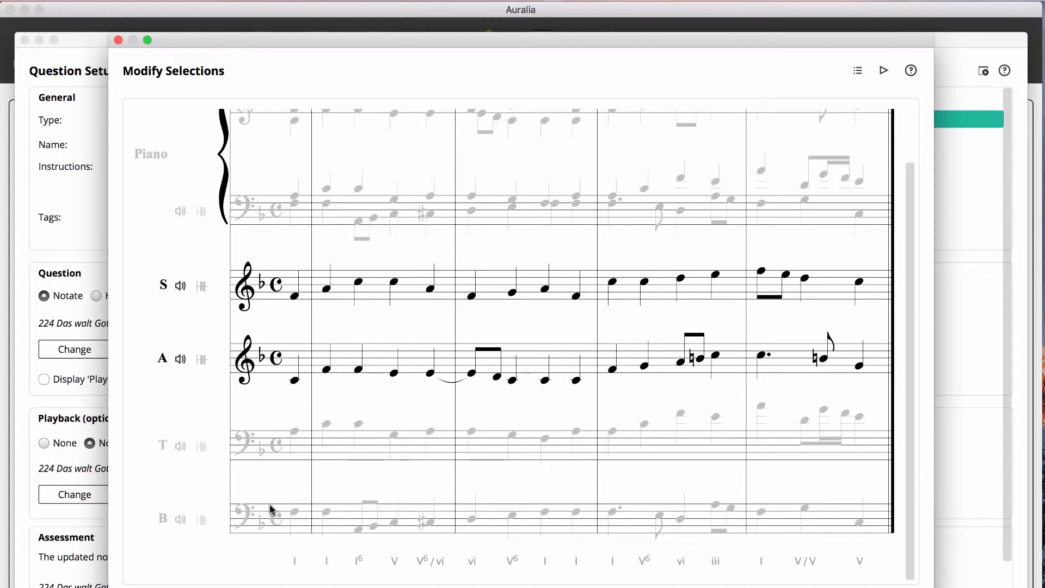
click(117, 41)
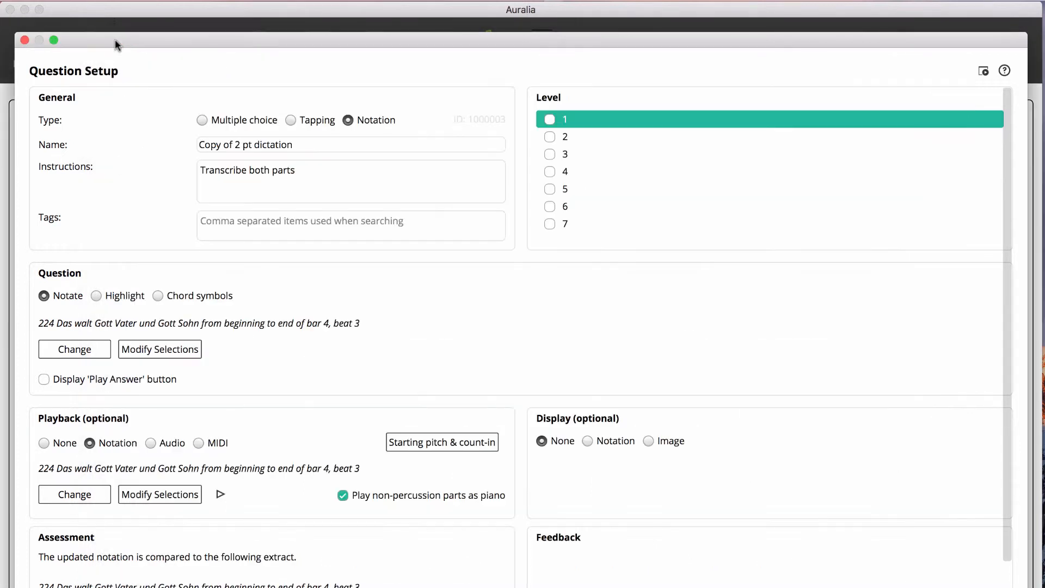
click(983, 71)
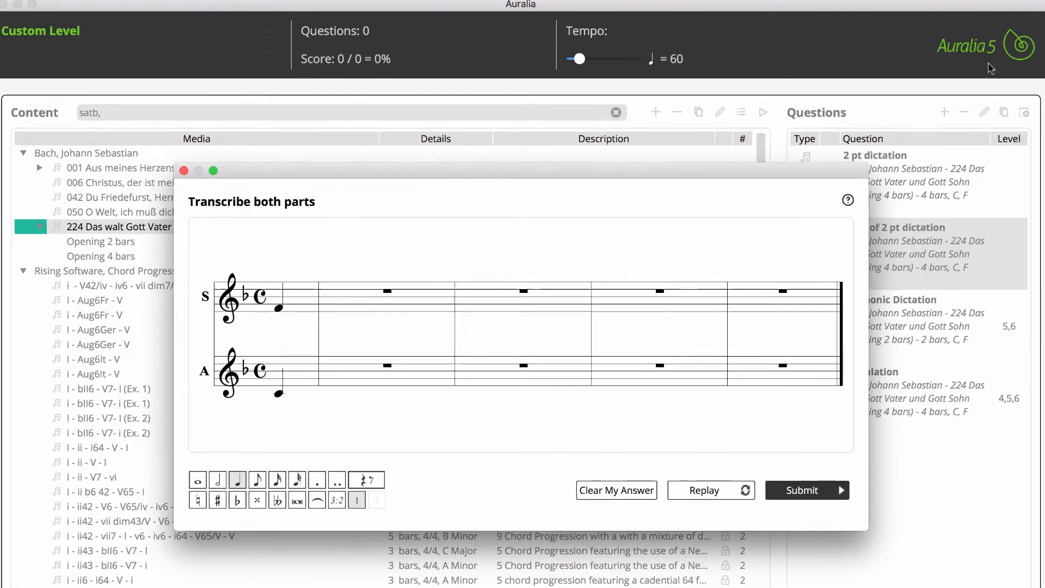